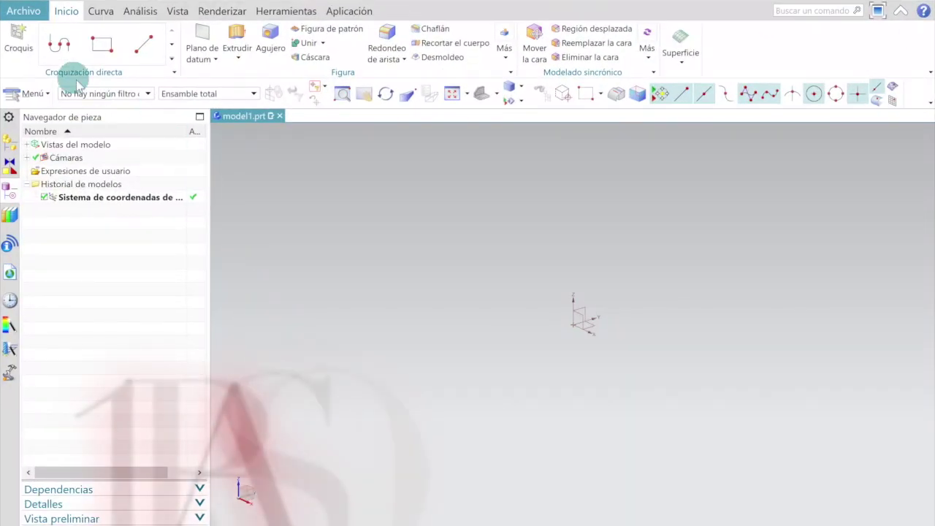
Step: Start a sketch on the horizontal plane and draw the small upper circle
left_click(9, 46)
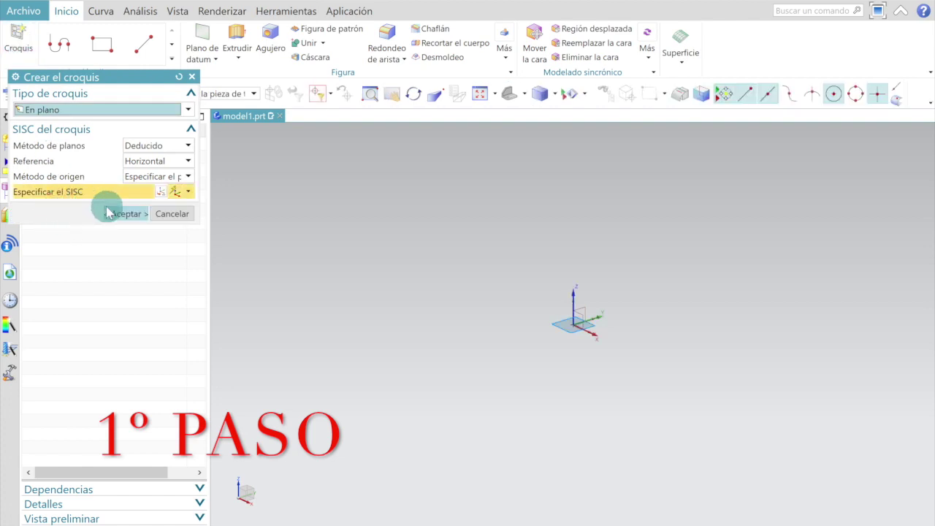
left_click(107, 212)
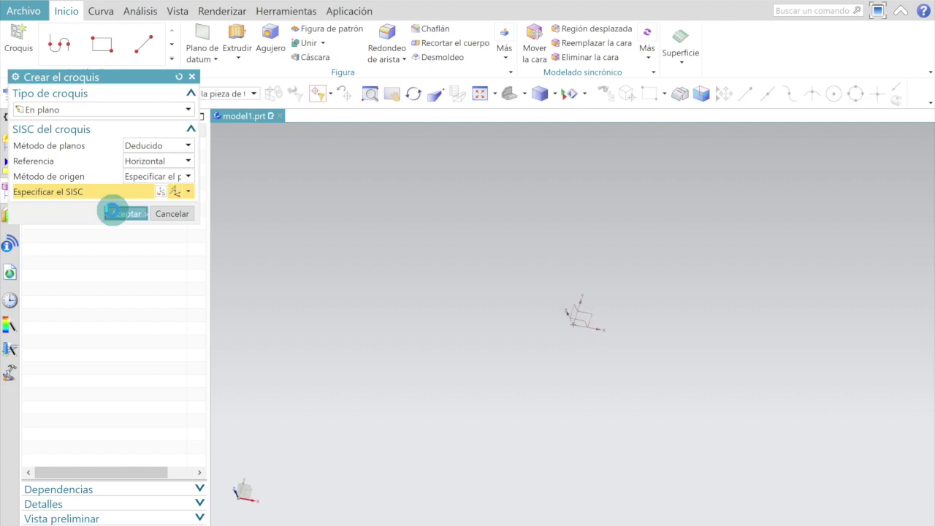
left_click(271, 42)
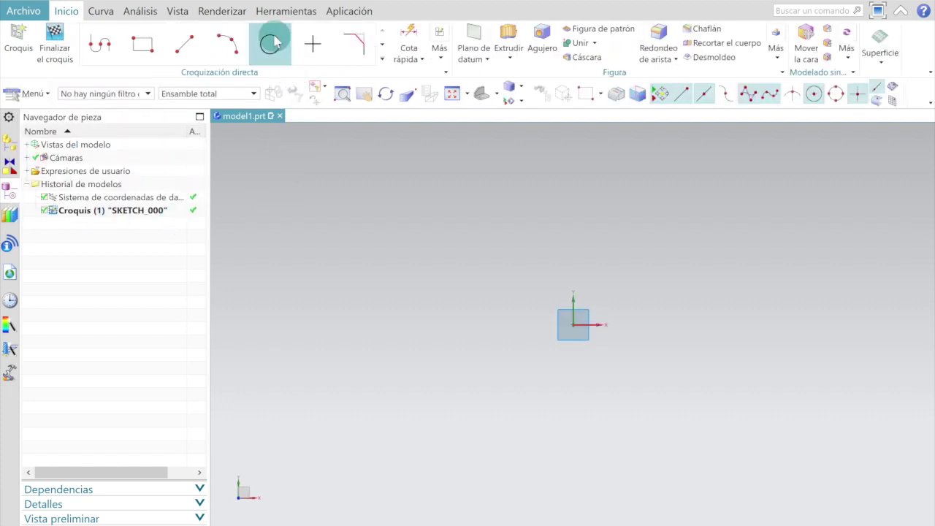
left_click(271, 44)
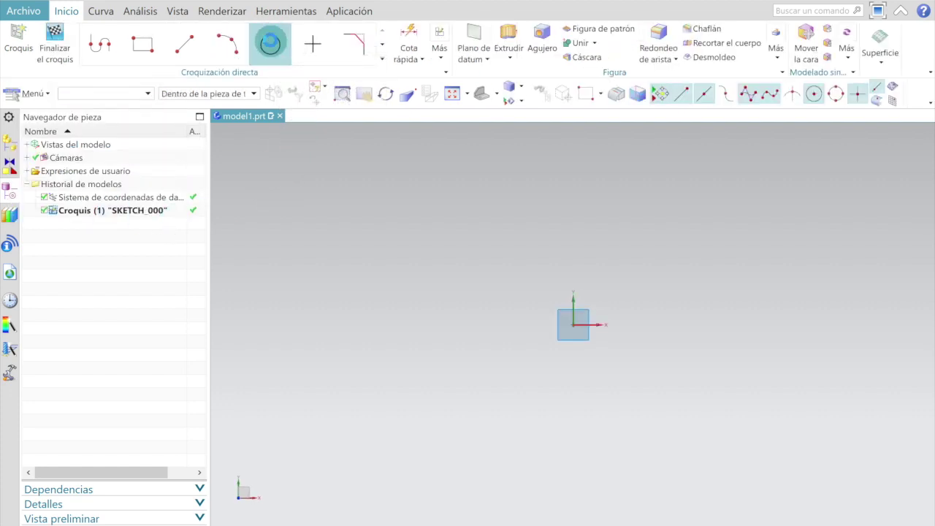
left_click(686, 204)
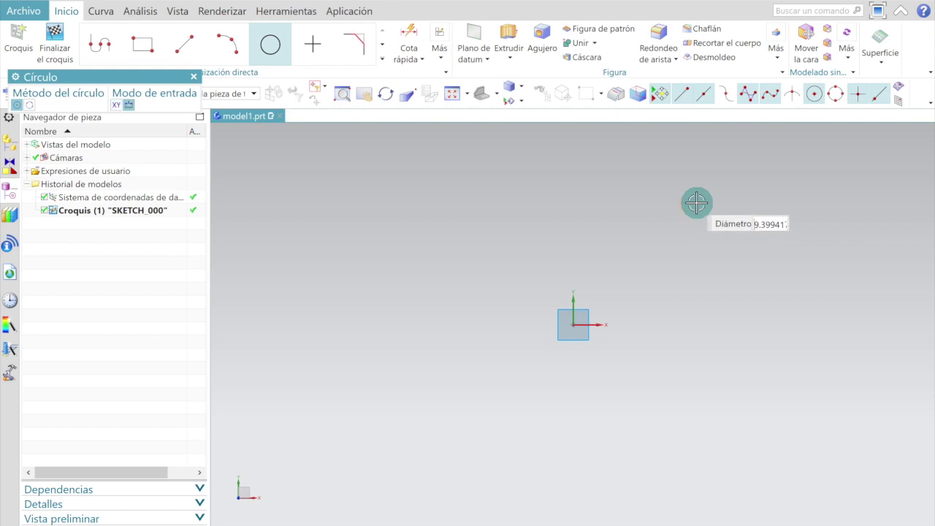
left_click(721, 193)
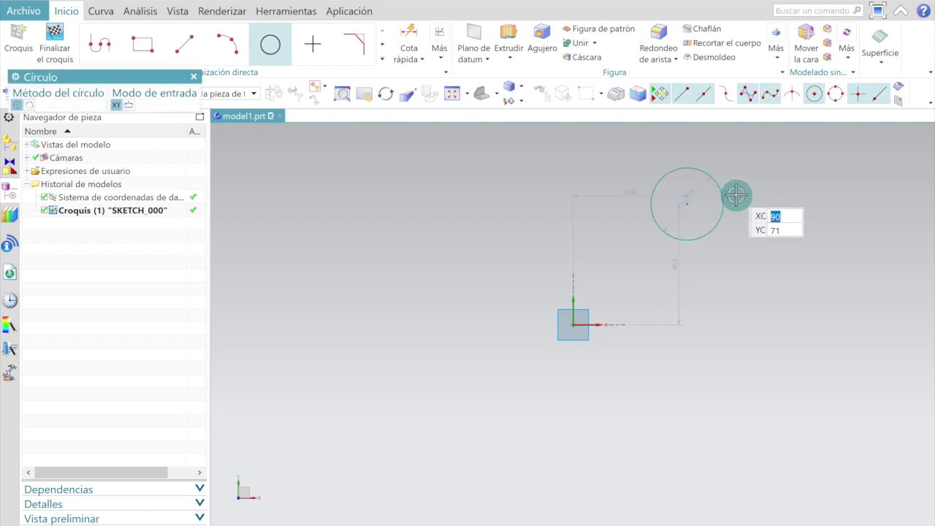
Step: Draw the larger lower circle below it and end circle drawing
scroll(736, 194, "up", 1)
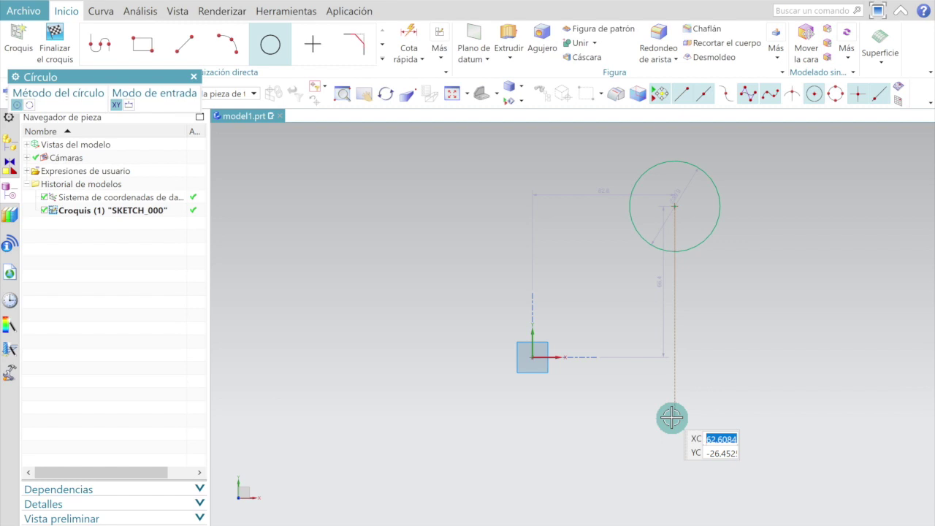
left_click(671, 417)
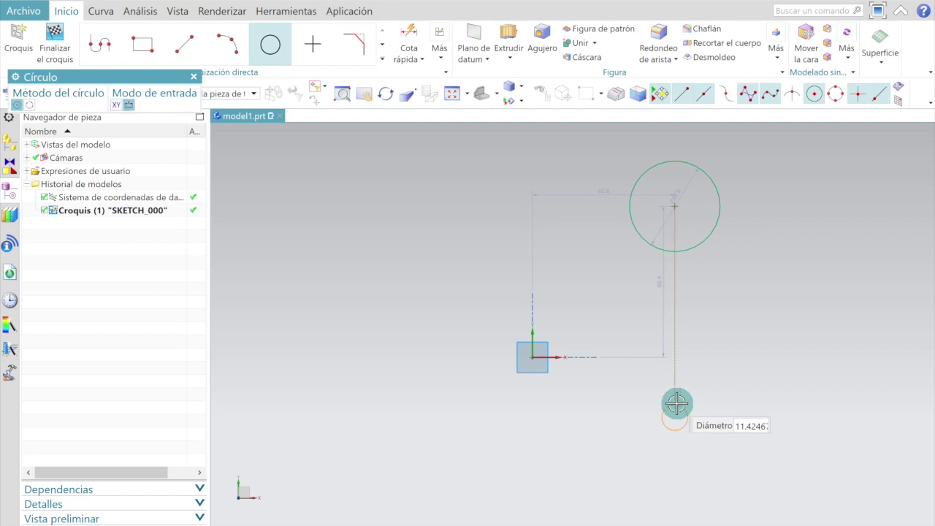
left_click(747, 369)
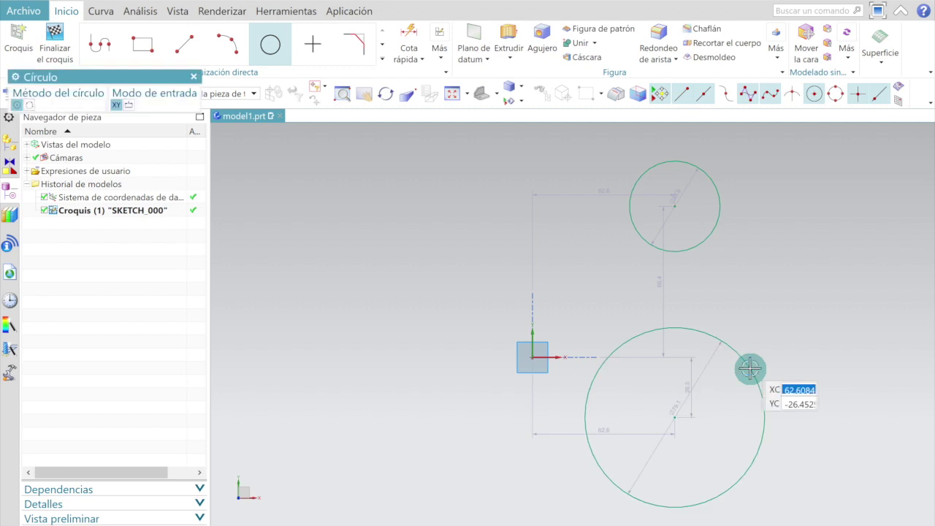
key("Escape")
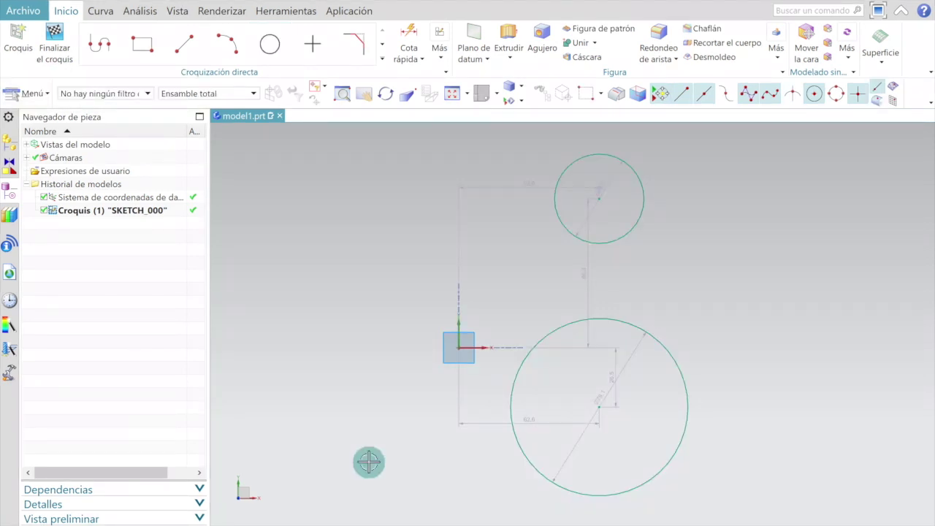
Step: Draw a left and a right line, each tangent to both the small and large circles
left_click(180, 45)
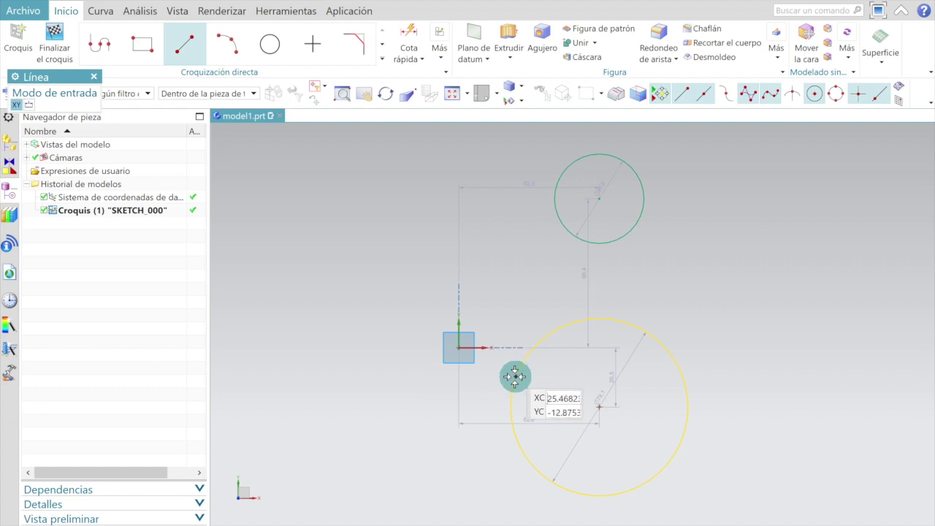
left_click(514, 381)
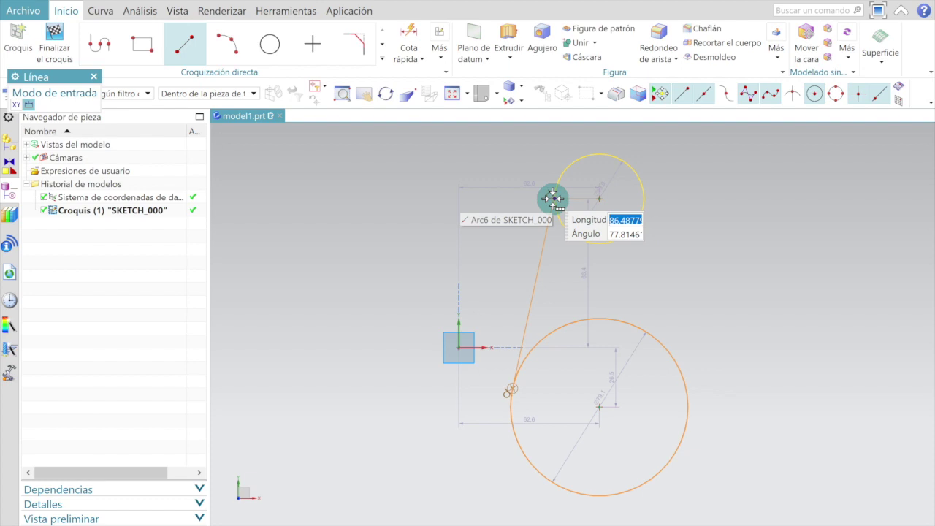
left_click(553, 193)
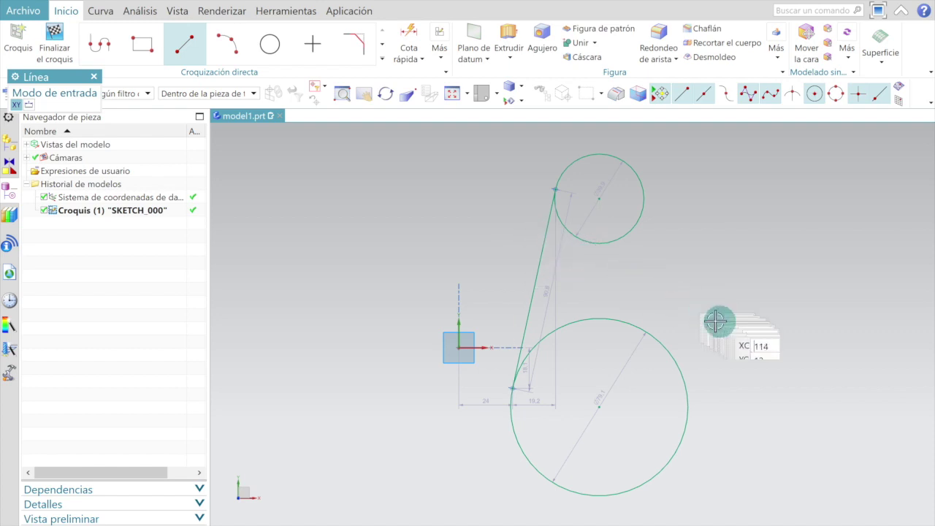
left_click(685, 384)
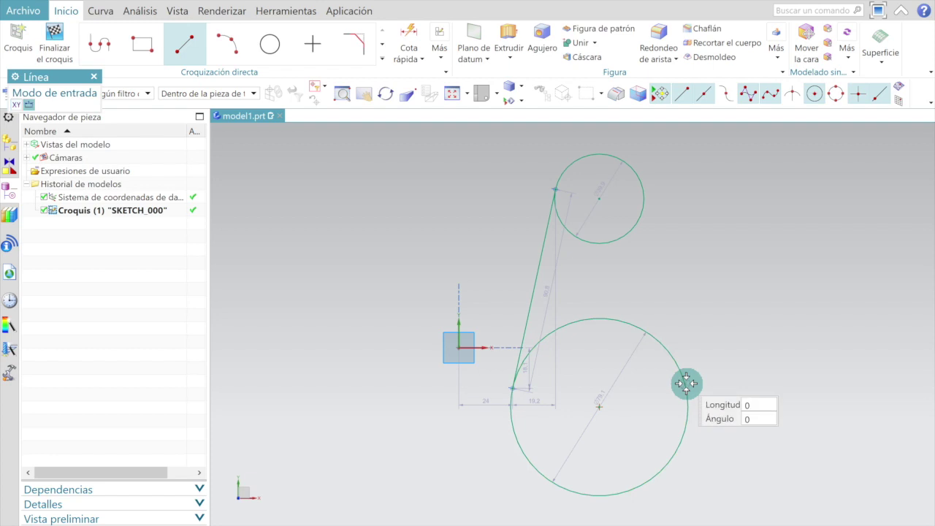
left_click(642, 188)
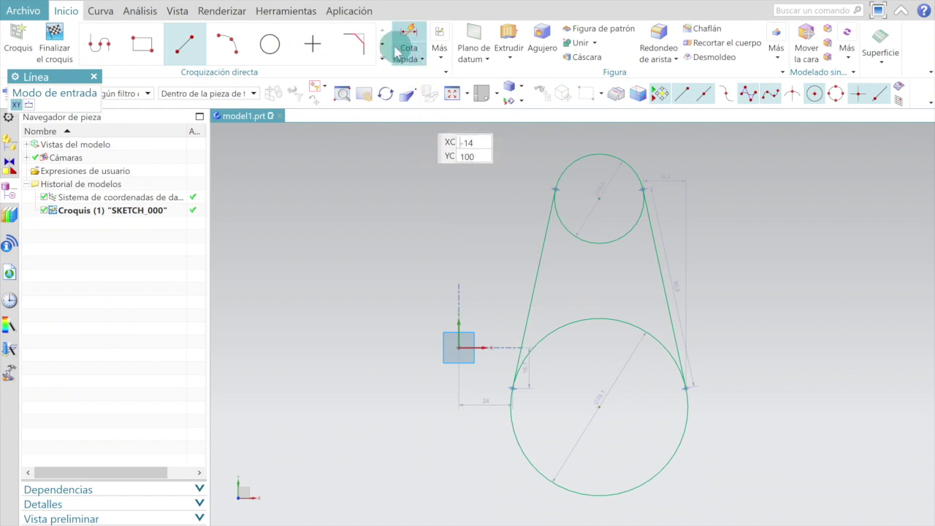
left_click(383, 47)
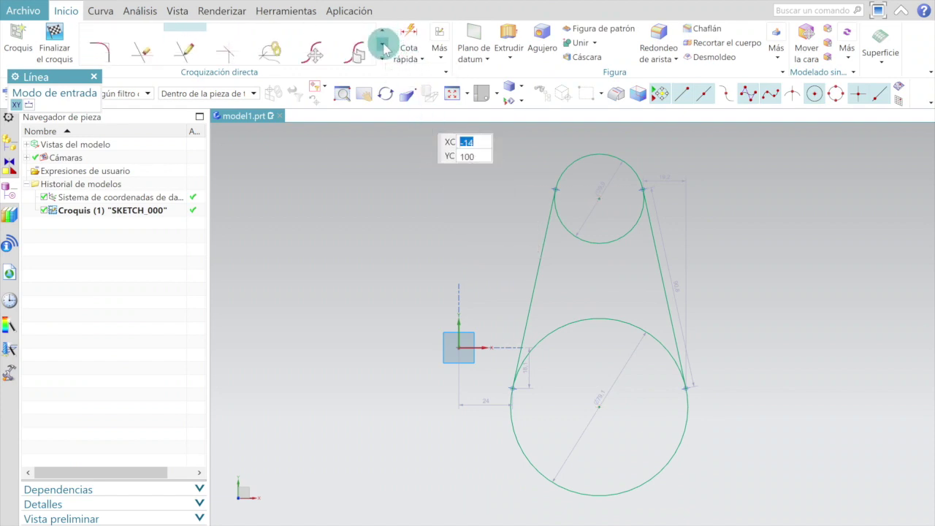
Step: Quick-trim the inner arcs of the upper and lower circles, leaving a single closed outline
left_click(144, 44)
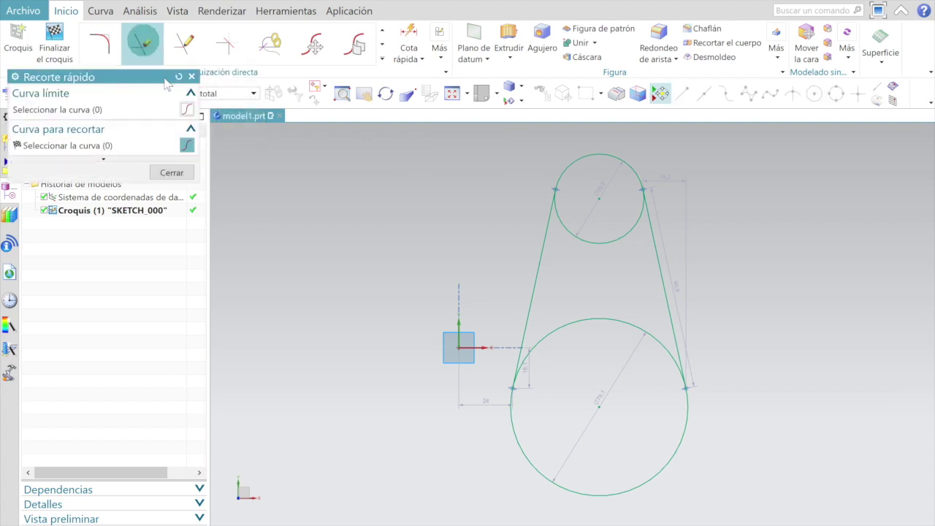
left_click(622, 237)
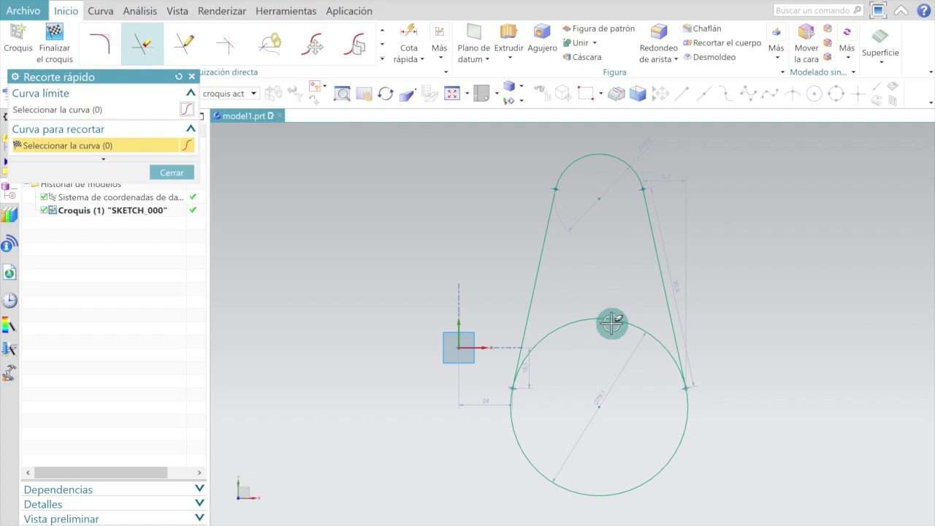
left_click(612, 319)
scroll(503, 279, "down", 1)
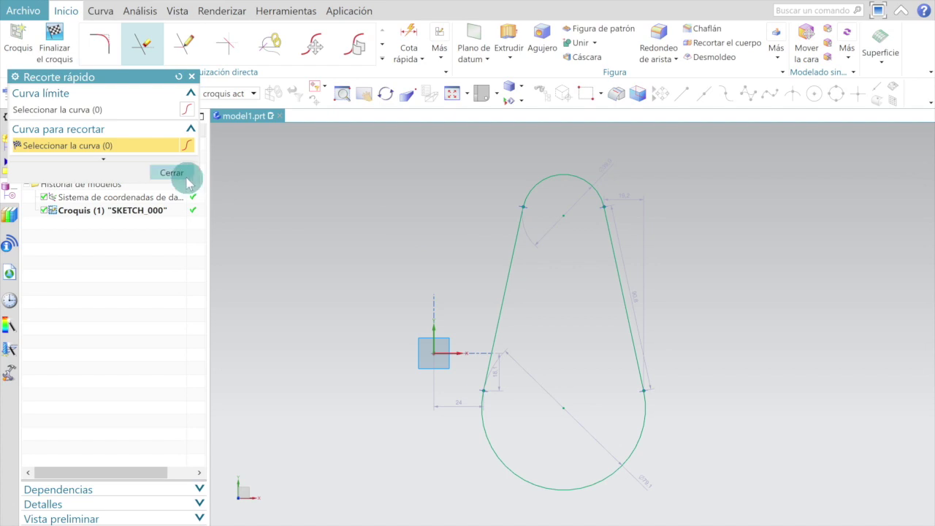
left_click(172, 173)
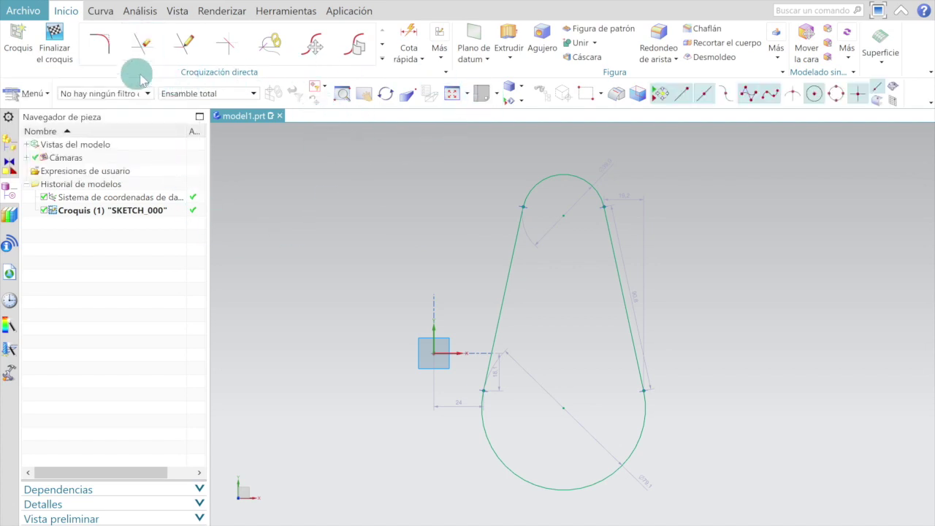
Step: Finish the sketch and view the outline from an isometric angle, zoomed out
left_click(55, 33)
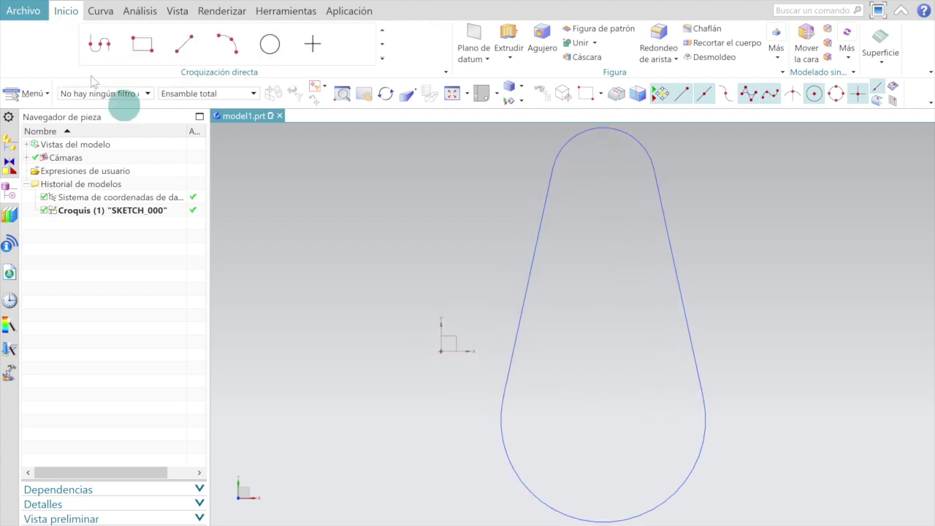
left_click(498, 96)
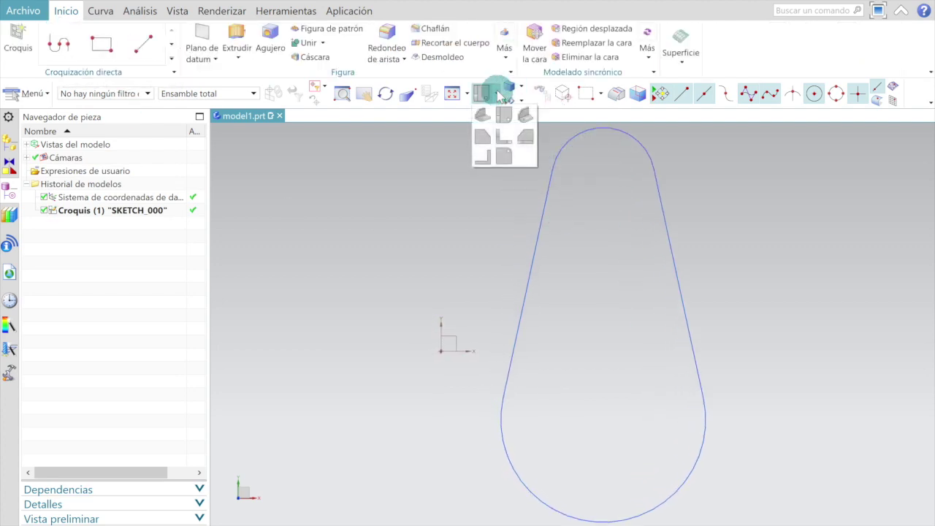
left_click(525, 115)
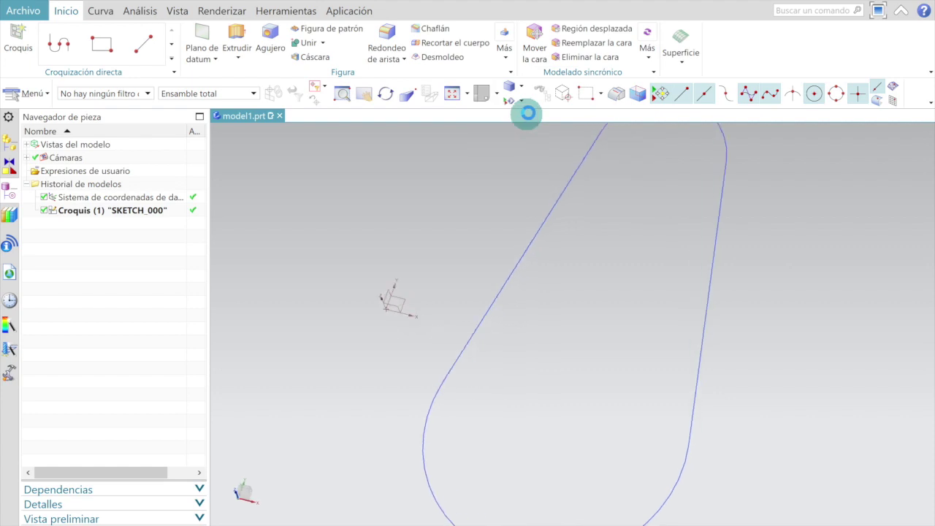
scroll(483, 303, "down", 3)
scroll(483, 304, "down", 2)
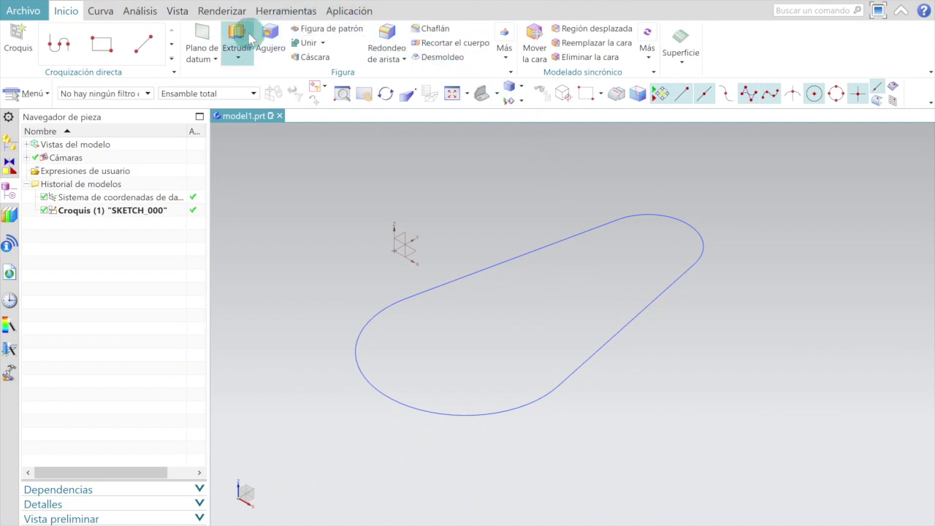
left_click(382, 316)
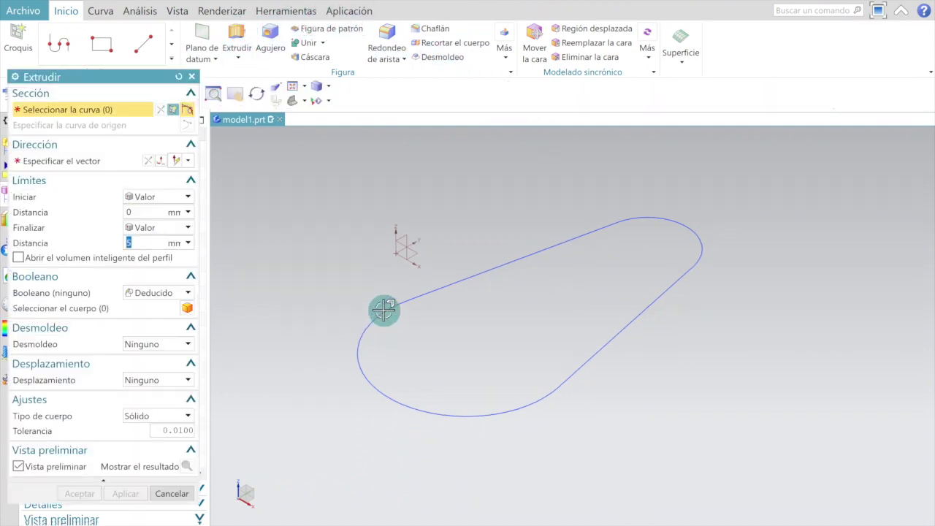
Step: Extrude the pear outline 10 mm into a solid plate
left_click(384, 310)
type("10")
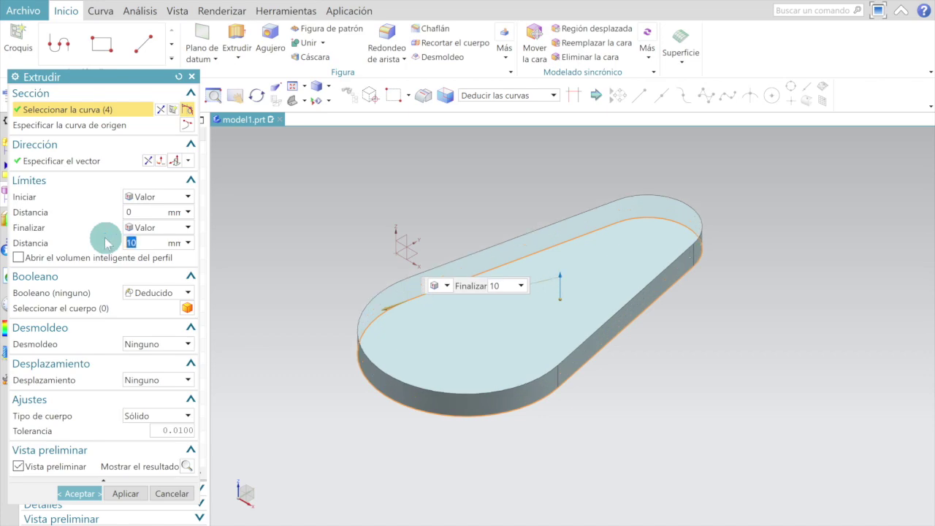
left_click(79, 493)
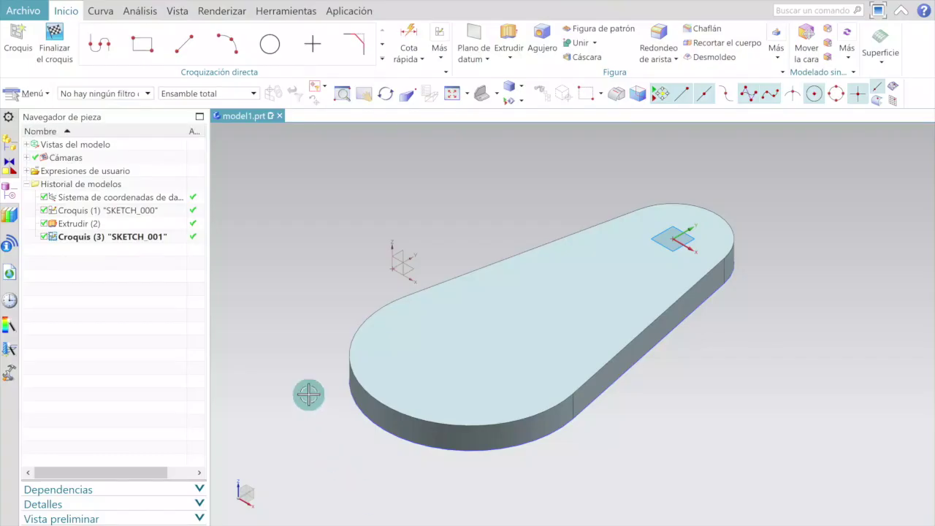
Step: View the plate face straight on and start a sketch on its top face
left_click(498, 93)
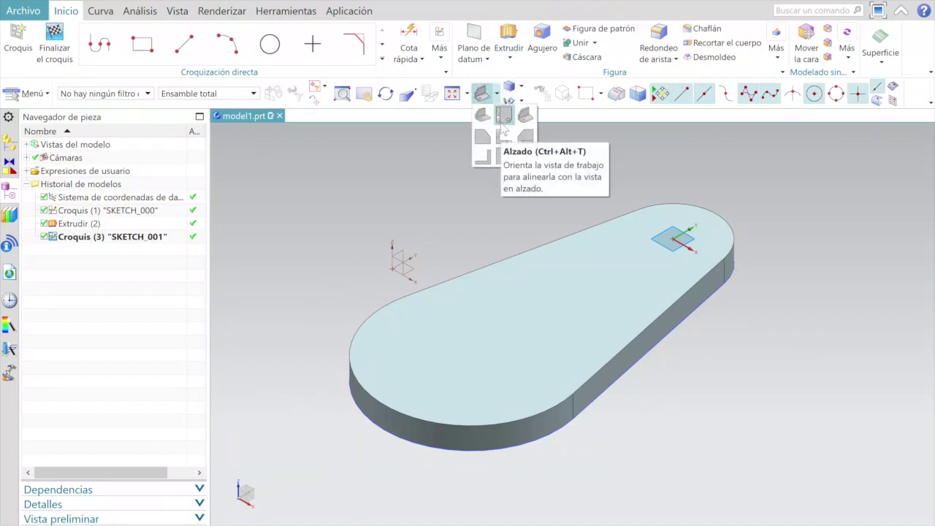
left_click(502, 118)
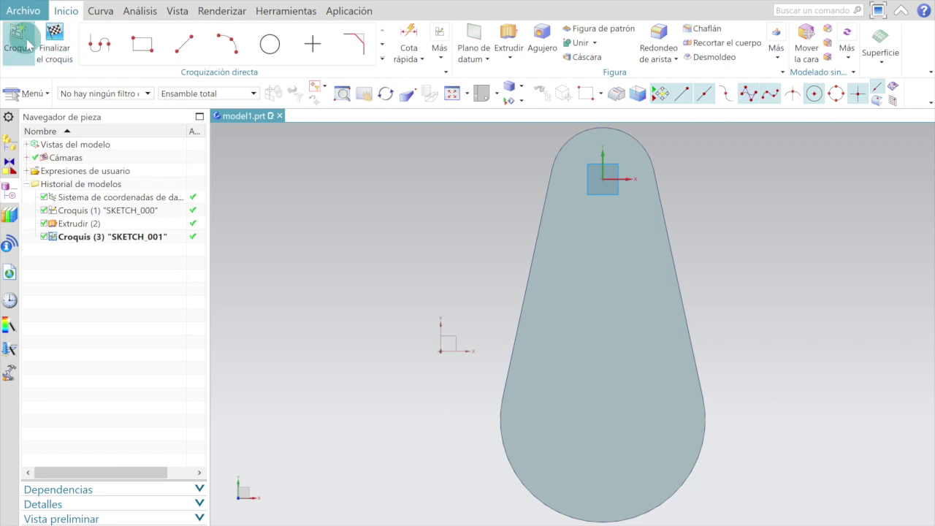
left_click(19, 37)
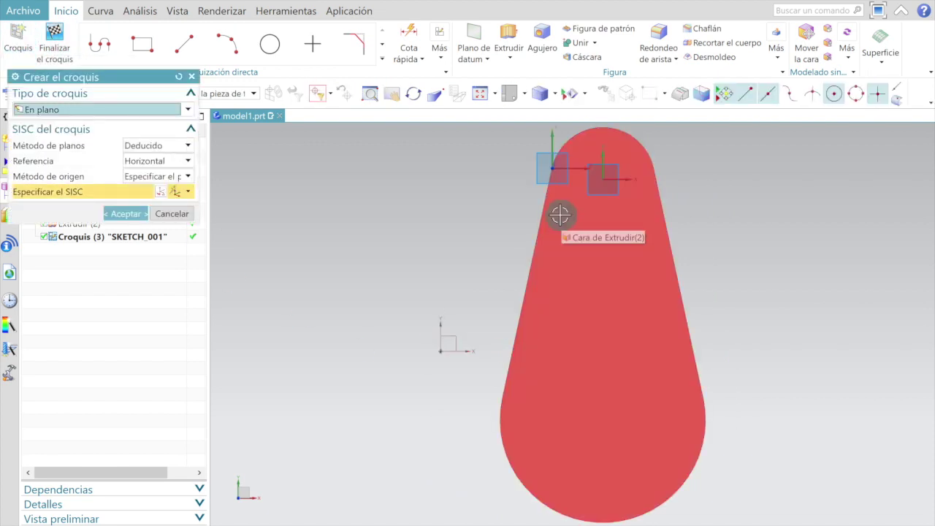
left_click(559, 215)
left_click(123, 214)
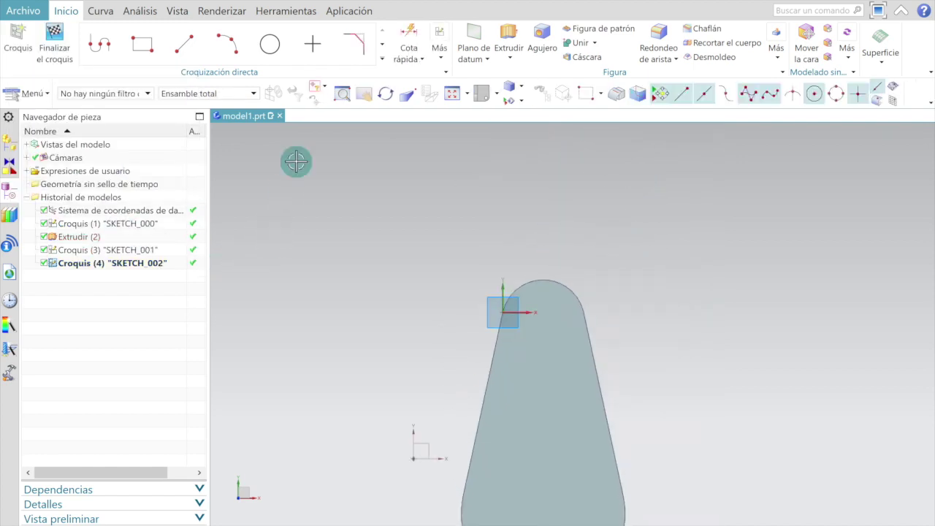
Step: Draw a small circle at the narrow end, centred at typed coordinates 25 and 15
left_click(270, 43)
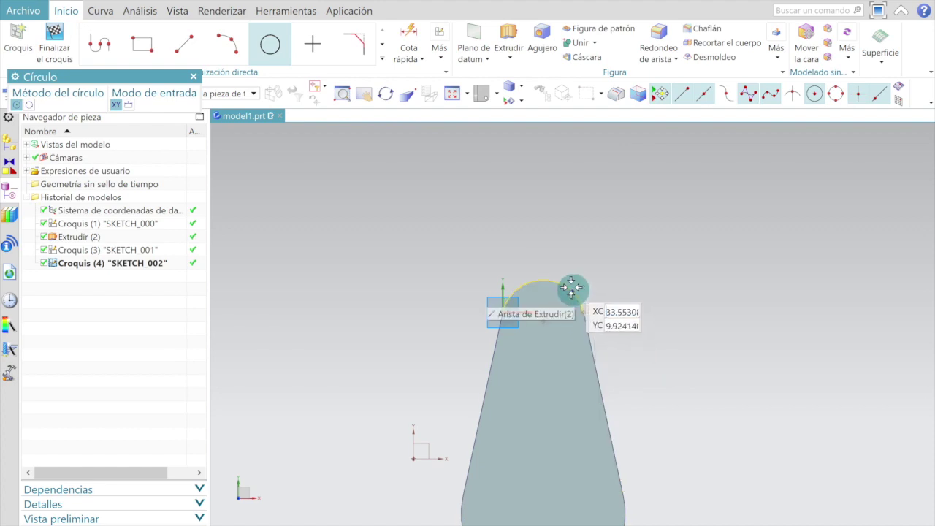
type("25")
key("Tab")
type("15")
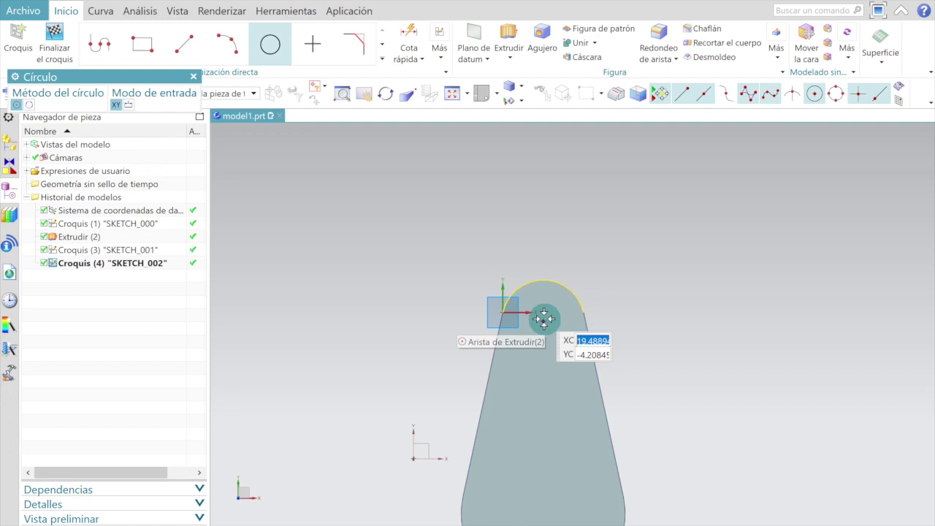
left_click(544, 318)
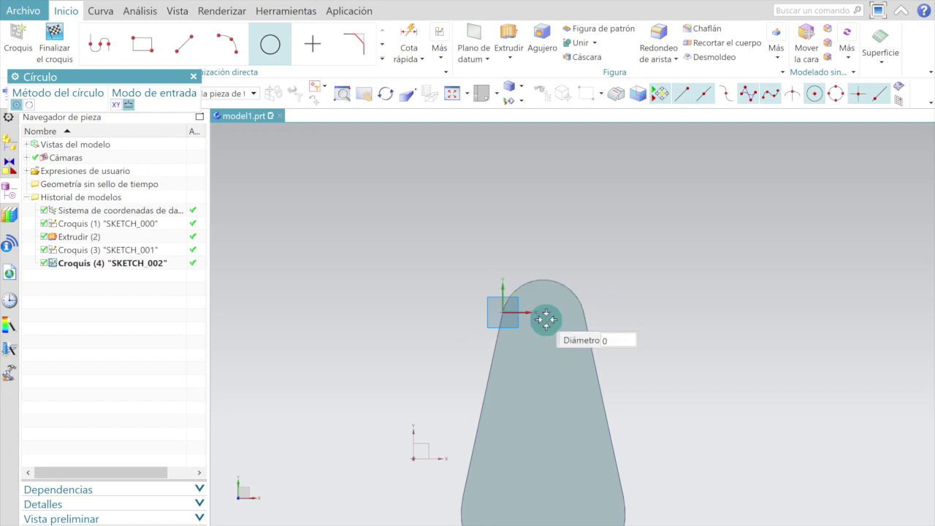
left_click(584, 307)
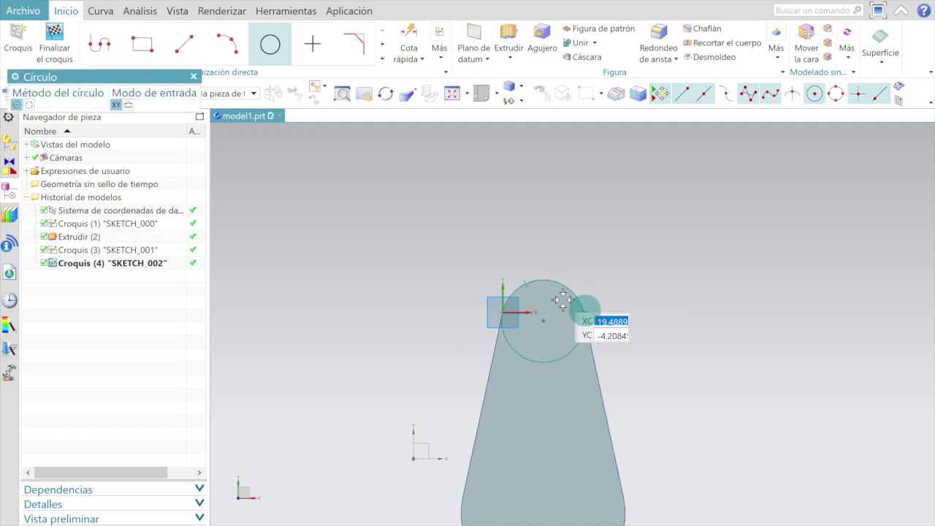
Step: Draw a large circle on the wide end's arc, sized to the plate edge, and finish the sketch
scroll(557, 305, "down", 3)
scroll(541, 455, "up", 3)
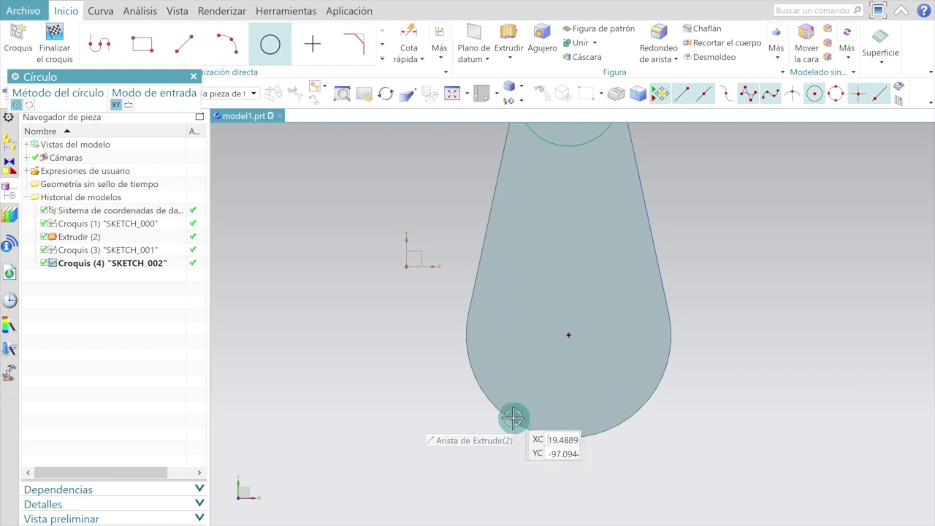
left_click(568, 334)
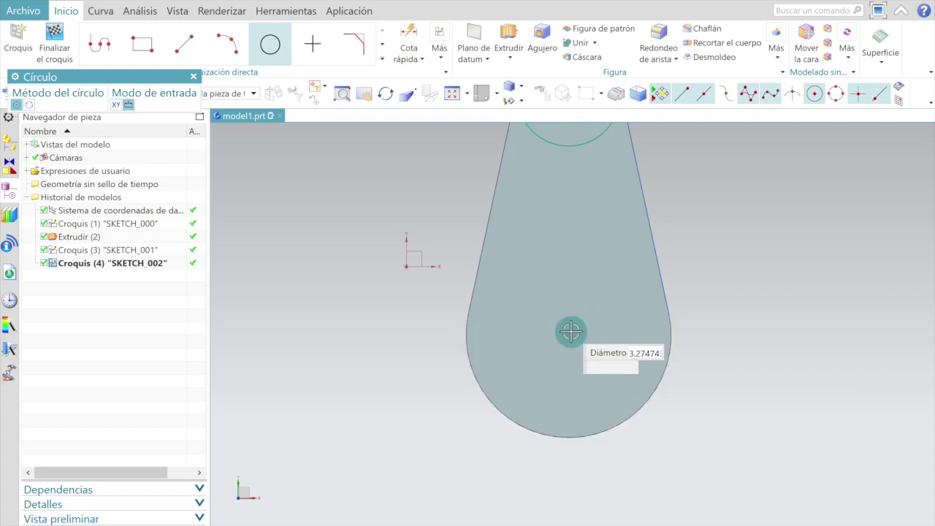
left_click(465, 334)
key("ctrl+q")
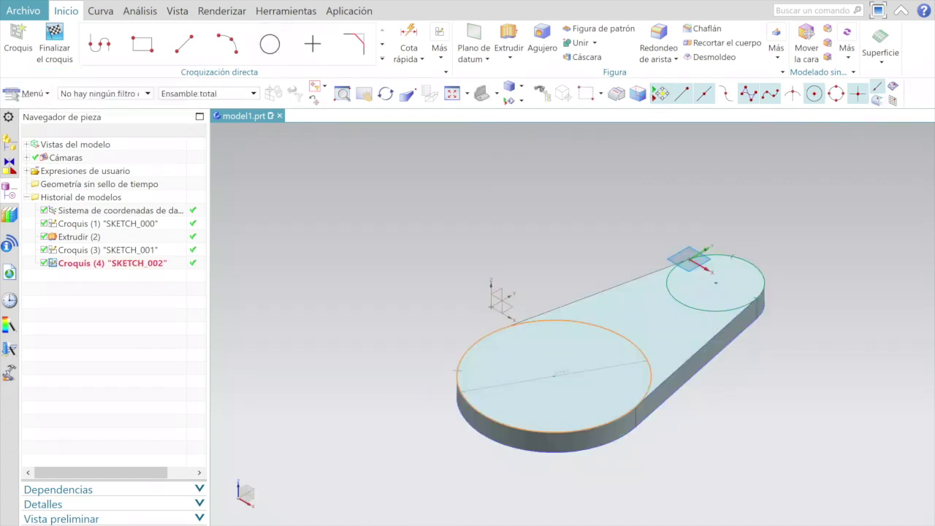
left_click(66, 40)
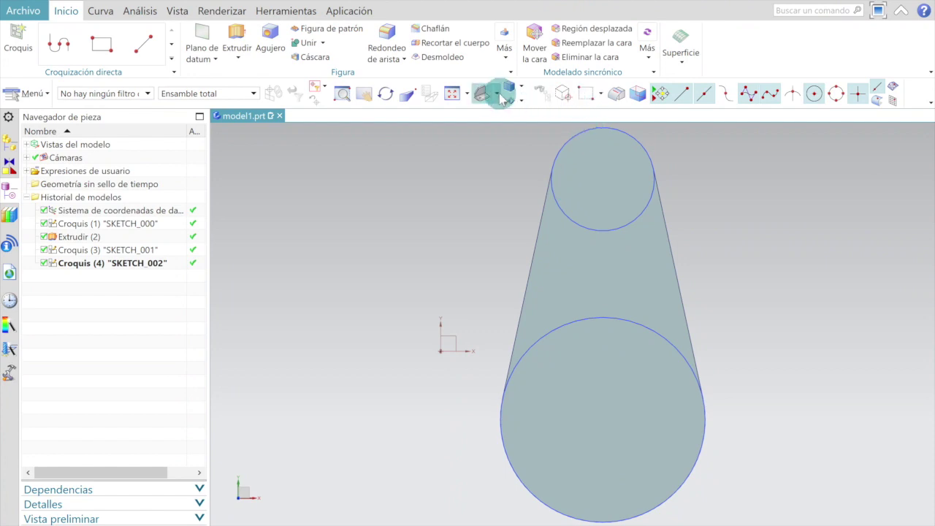
left_click(518, 100)
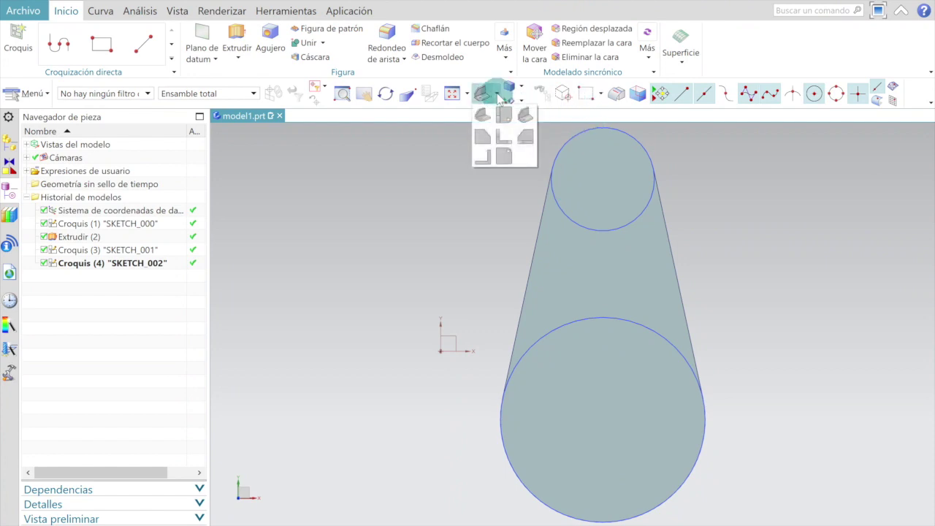
Step: In isometric view, extrude both sketched circles 20 mm, united with the plate
left_click(488, 95)
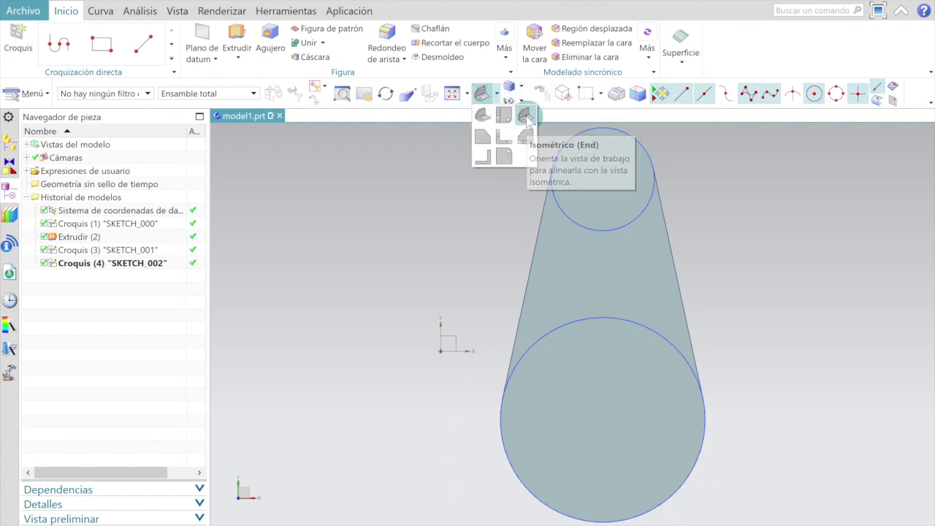
left_click(527, 117)
scroll(392, 214, "down", 3)
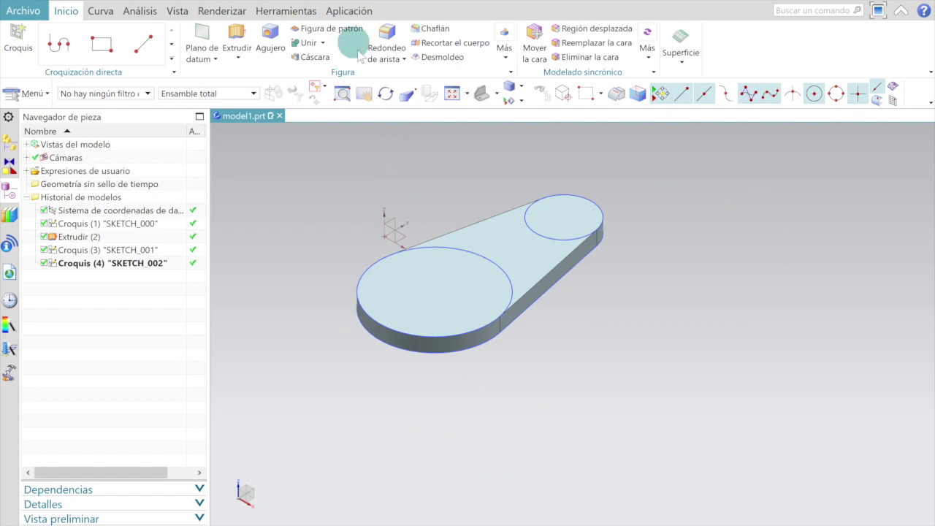
left_click(463, 251)
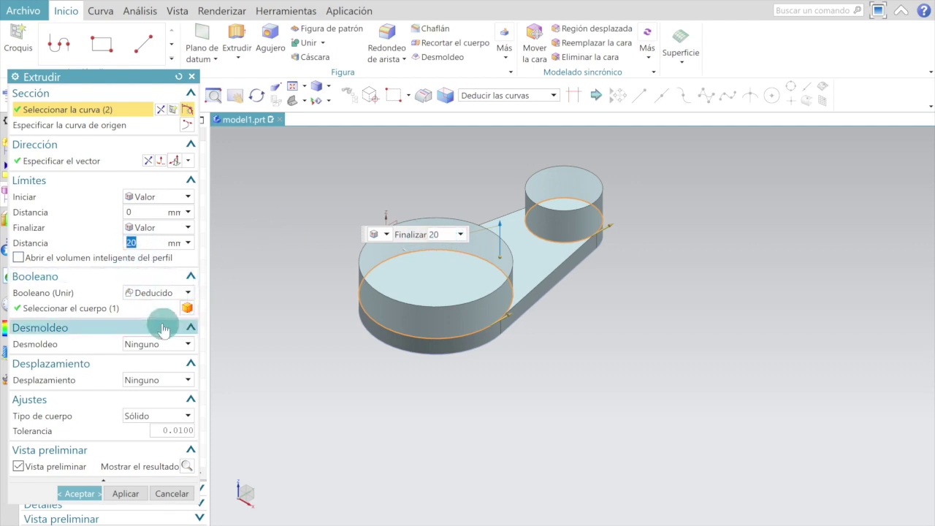
left_click(80, 493)
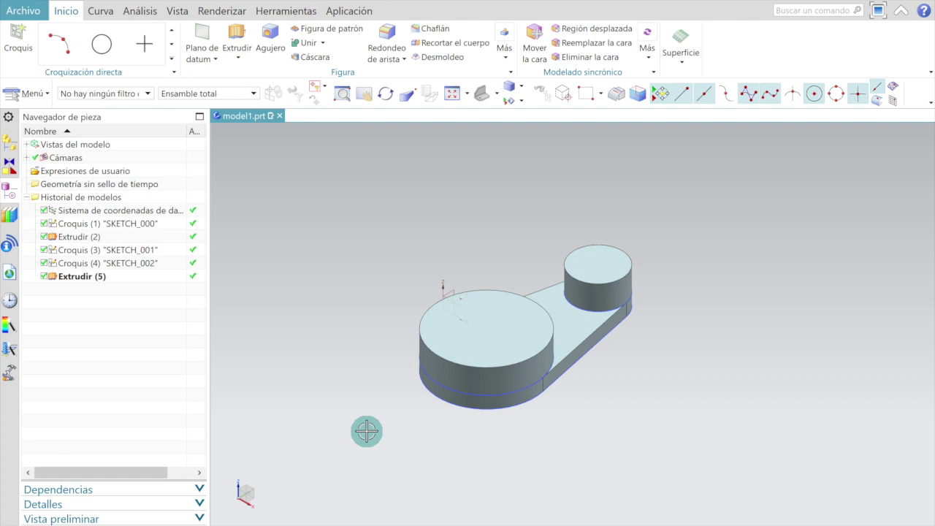
scroll(367, 432, "up", 2)
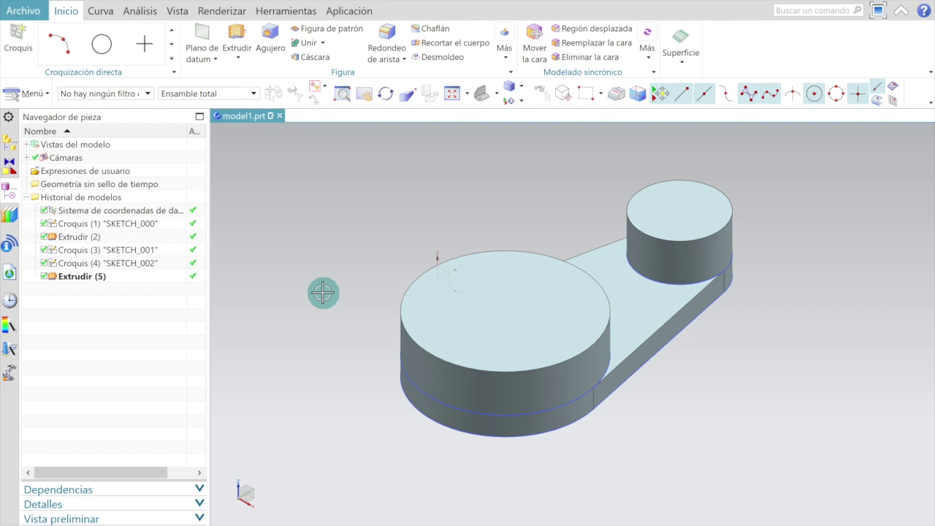
Step: Switch to the top view and start a sketch on the small boss's top face
middle_click_drag(334, 329, 285, 368, "shift")
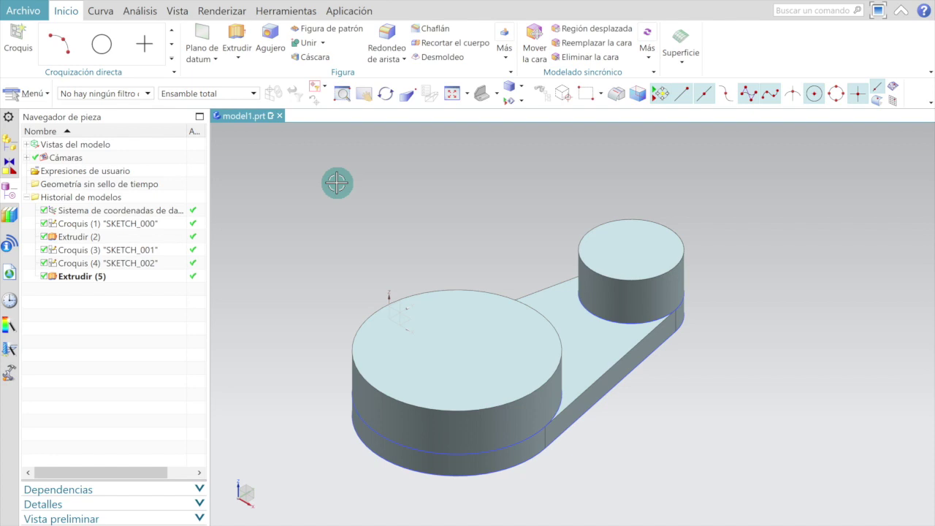
left_click(501, 100)
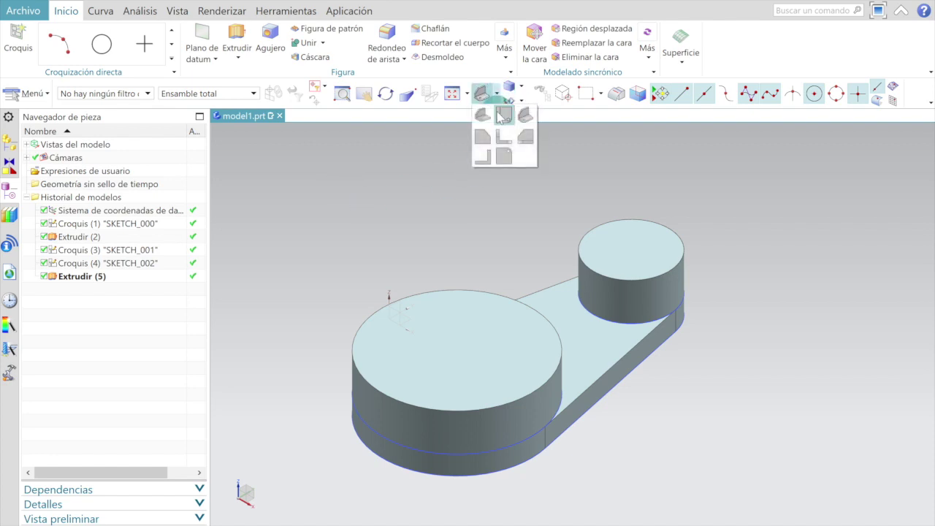
left_click(496, 111)
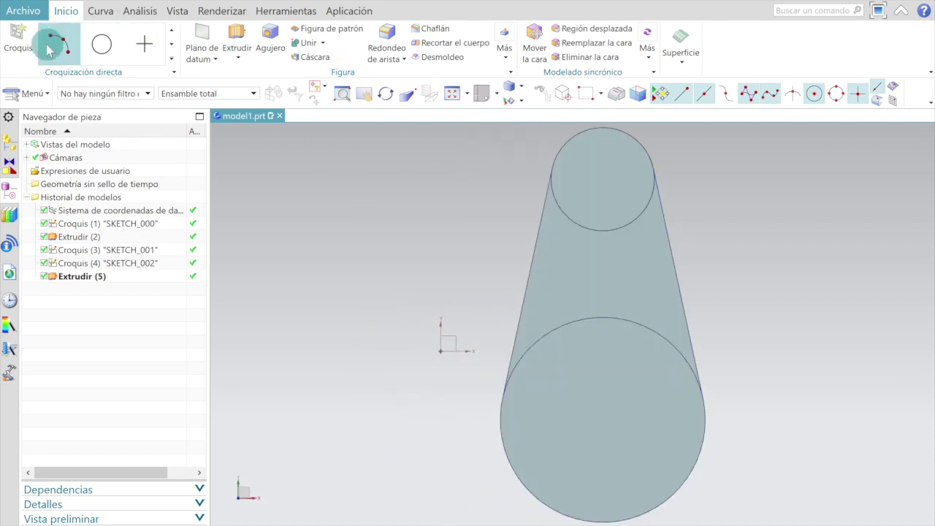
left_click(17, 35)
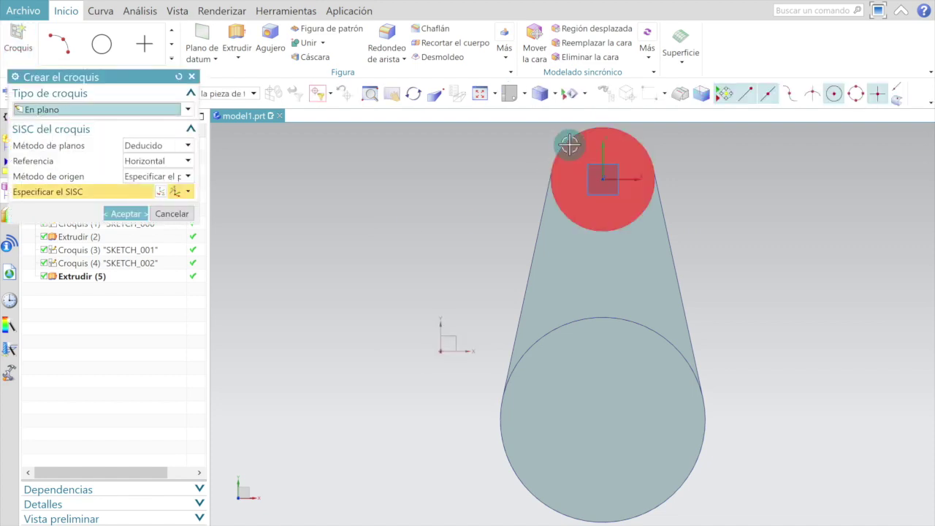
left_click(571, 146)
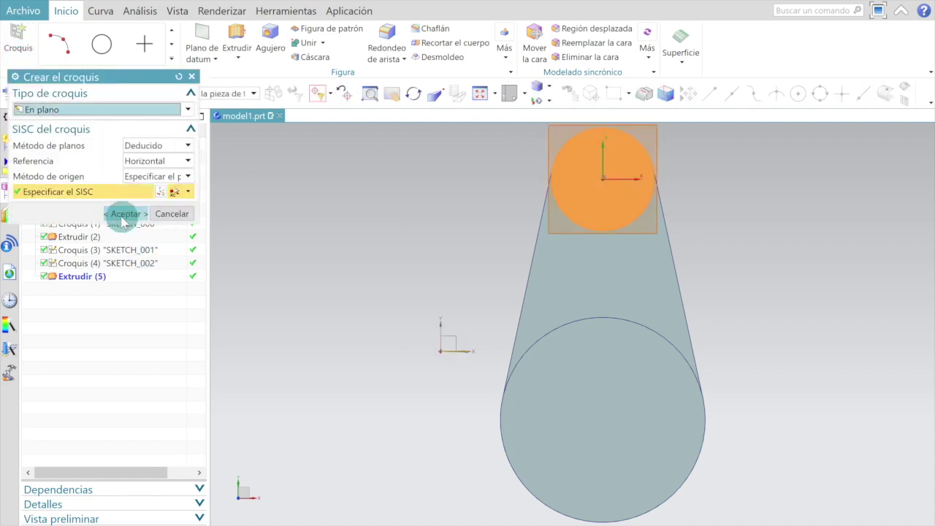
left_click(125, 214)
Step: Draw a circle centred at the sketch origin on the small boss
left_click(203, 62)
left_click(268, 44)
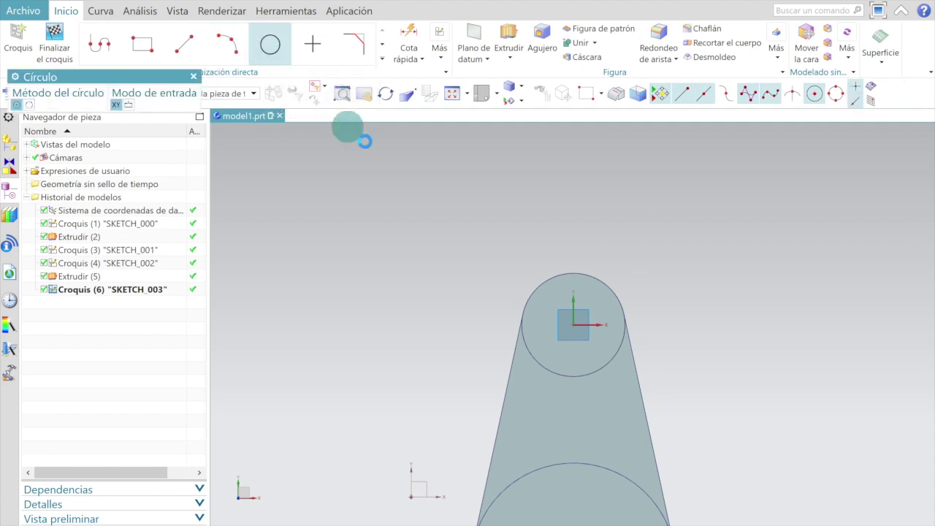
scroll(596, 372, "up", 3)
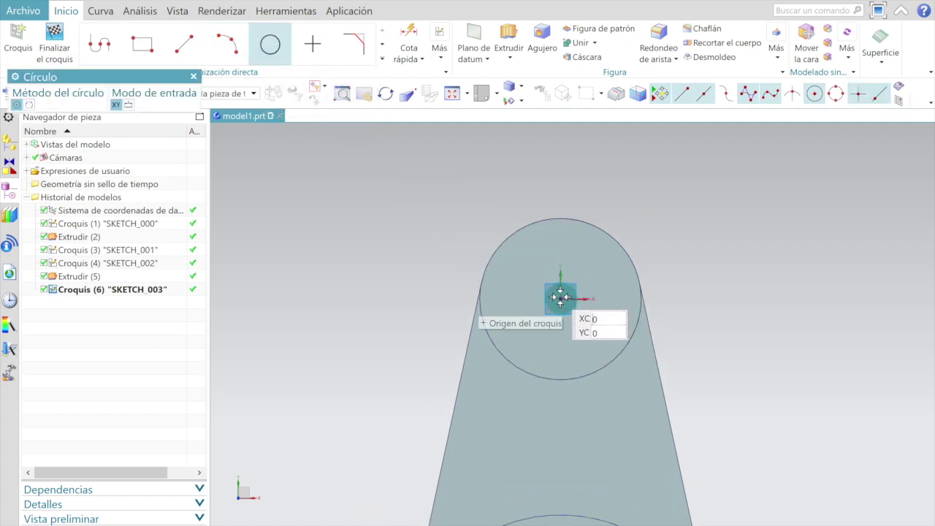
left_click(559, 296)
left_click(587, 265)
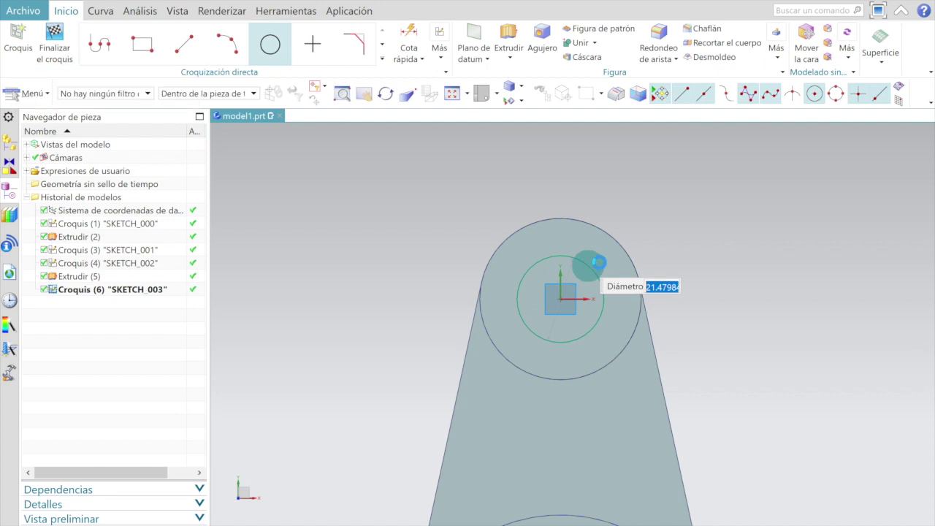
key("Escape")
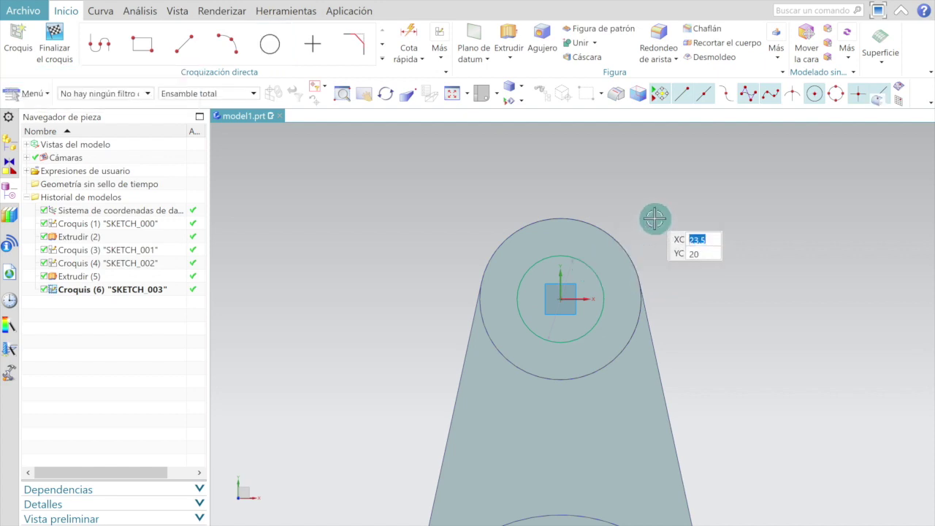
Step: Set the circle's diameter to 18 mm and finish the sketch
scroll(566, 284, "up", 3)
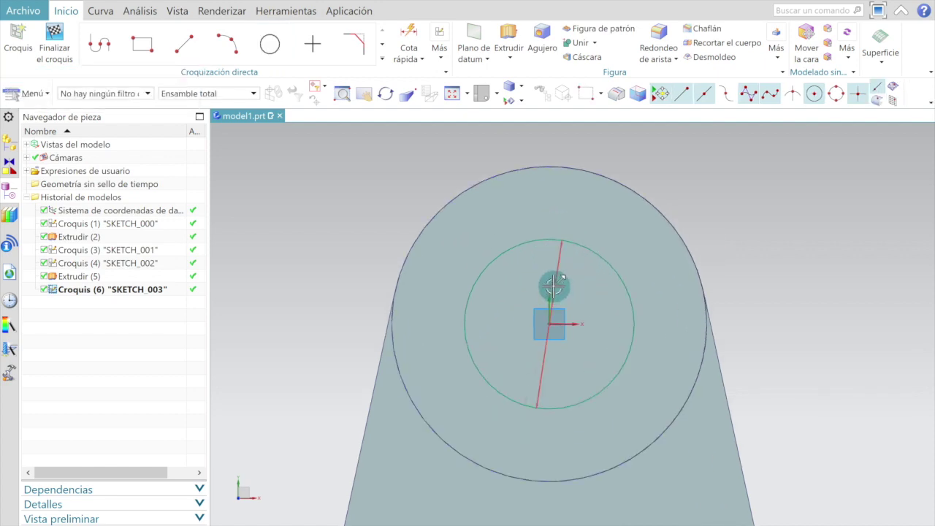
double_click(553, 286)
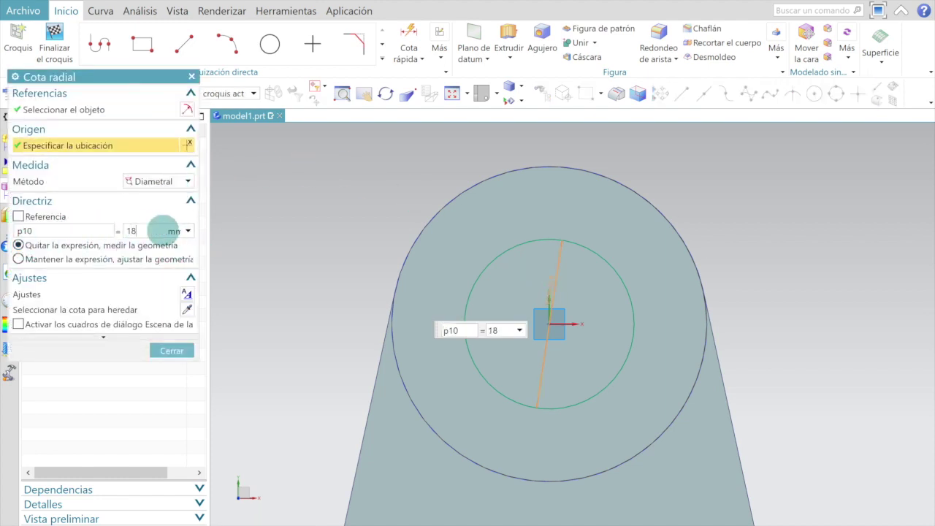
key("Return")
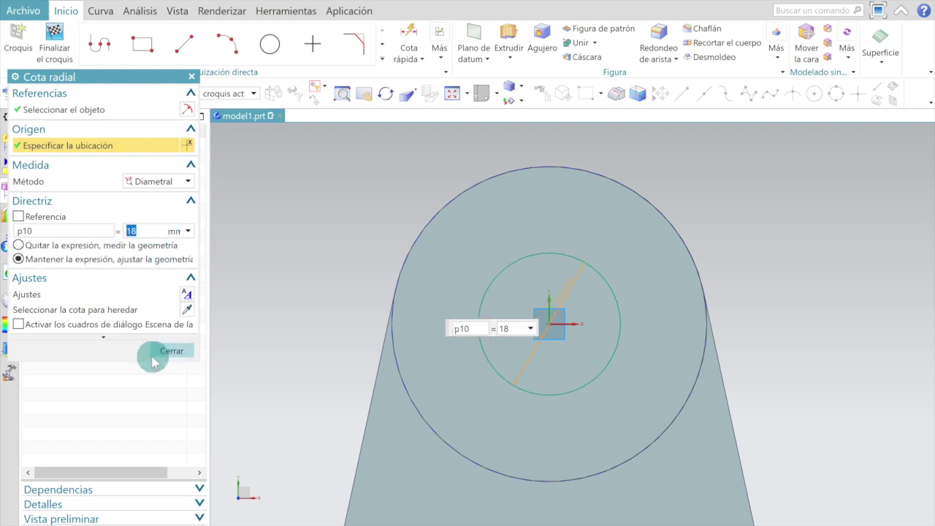
left_click(161, 351)
scroll(391, 248, "down", 3)
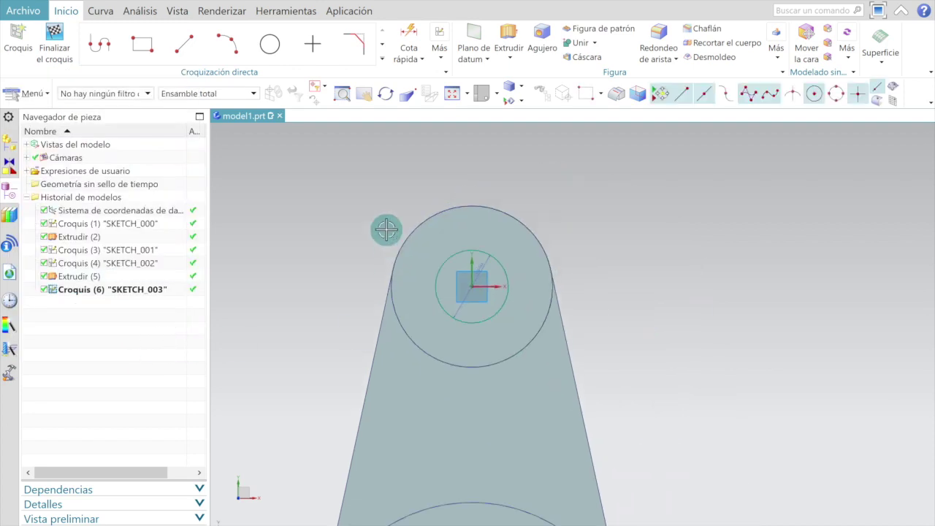
left_click(57, 37)
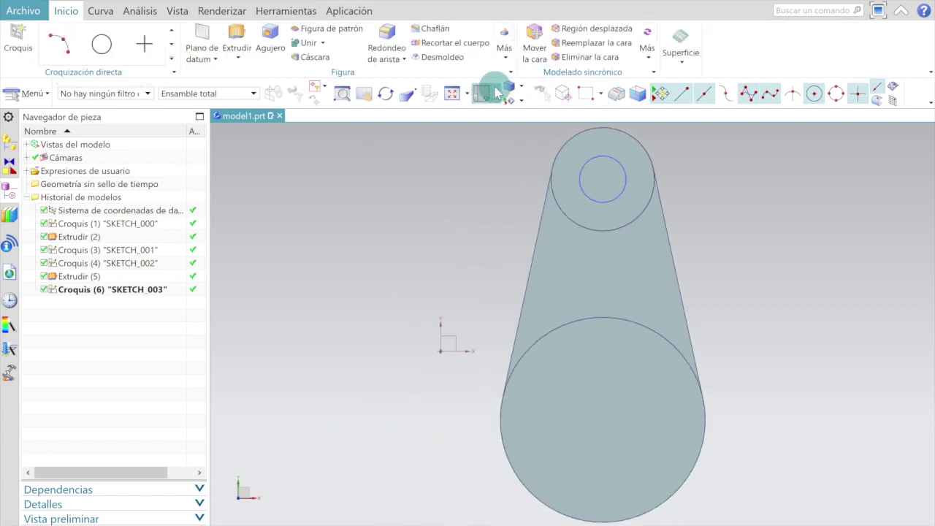
Step: In isometric view, subtract-extrude the small boss's circle down to the next face, making an 18 mm hole
left_click(497, 92)
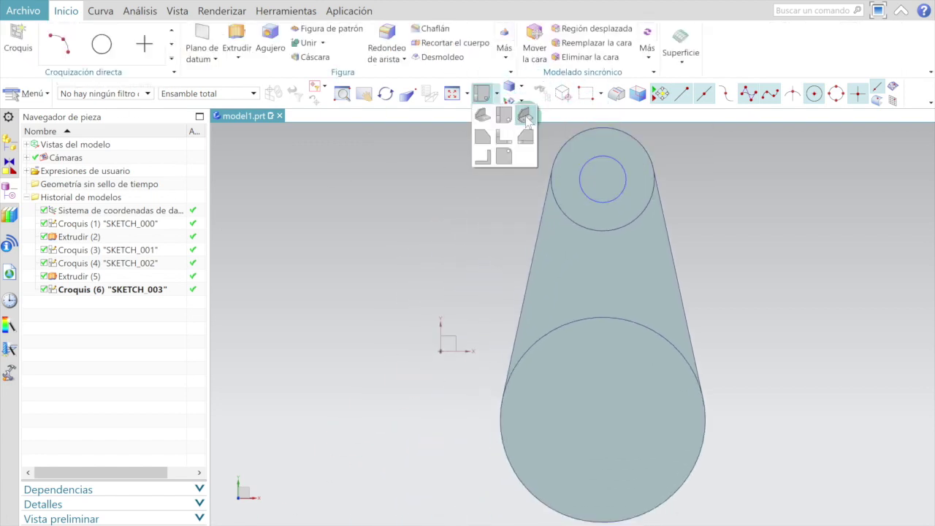
left_click(525, 116)
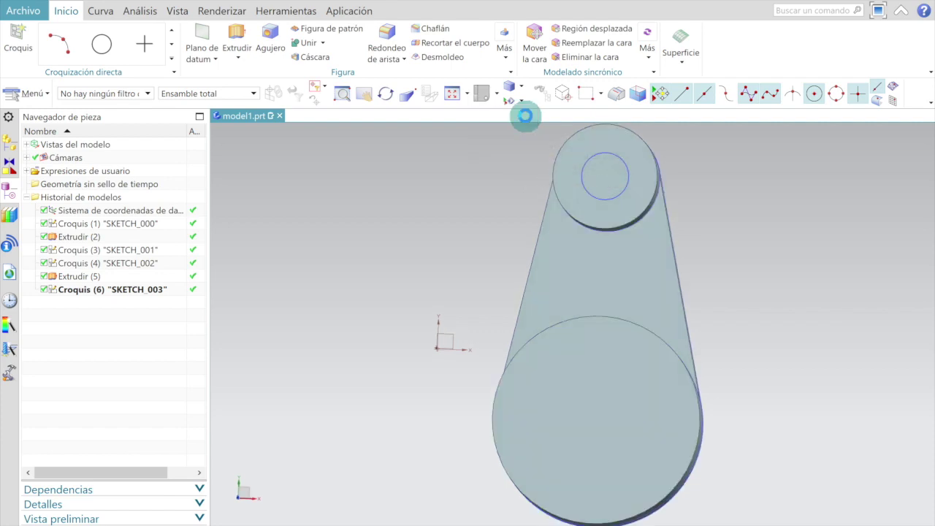
left_click(236, 31)
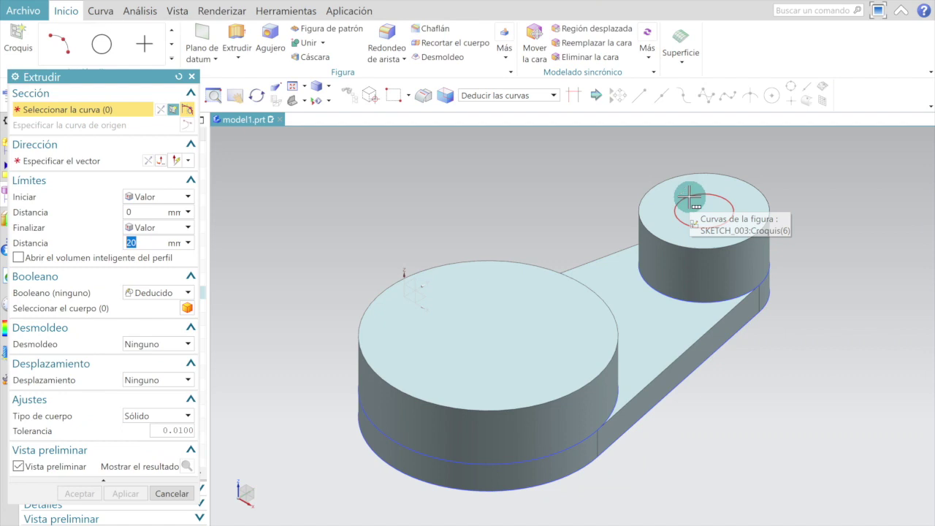
left_click(689, 197)
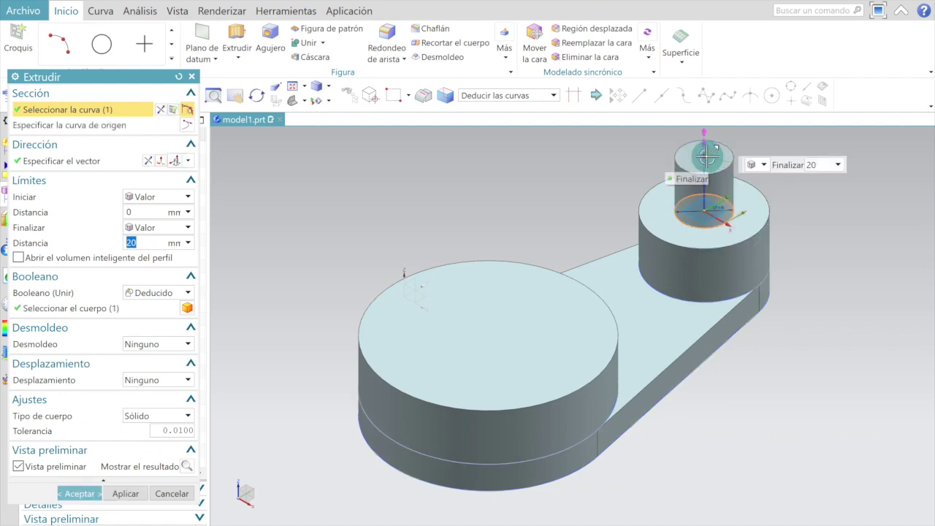
double_click(706, 155)
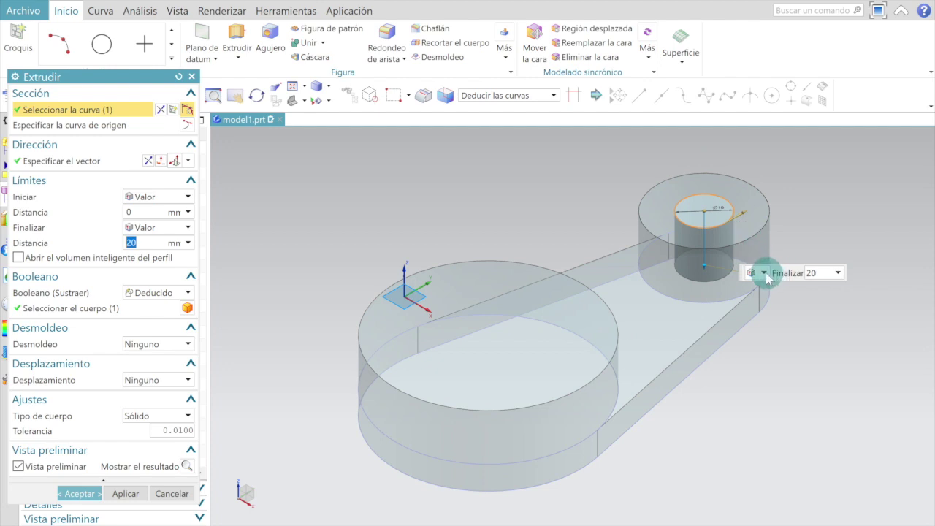
left_click(764, 274)
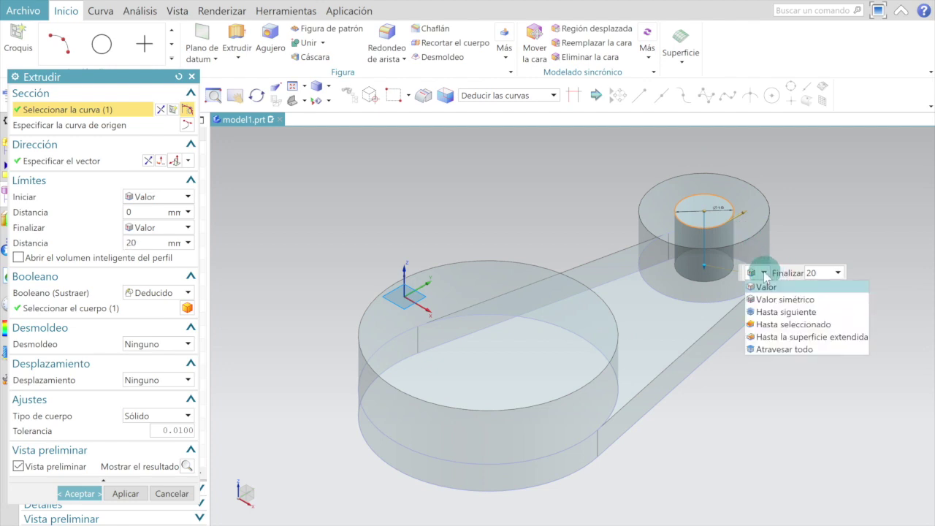
left_click(786, 311)
mouse_move(781, 361)
middle_mouse_down()
mouse_move(735, 283)
mouse_move(690, 292)
middle_mouse_up()
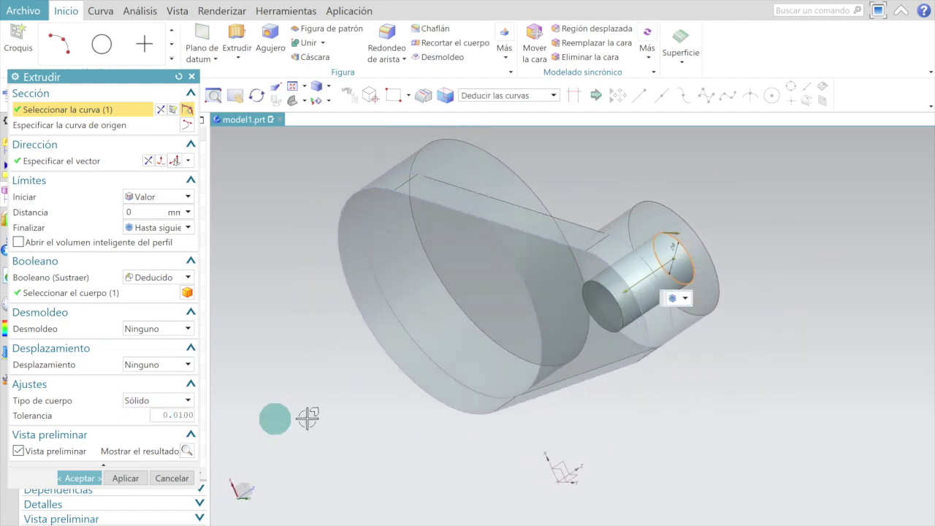
left_click(94, 478)
mouse_move(453, 343)
middle_mouse_down()
mouse_move(479, 309)
mouse_move(414, 285)
mouse_move(395, 251)
mouse_move(428, 244)
mouse_move(452, 273)
mouse_move(453, 314)
mouse_move(449, 272)
mouse_move(419, 227)
mouse_move(415, 274)
middle_mouse_up()
scroll(347, 414, "down", 3)
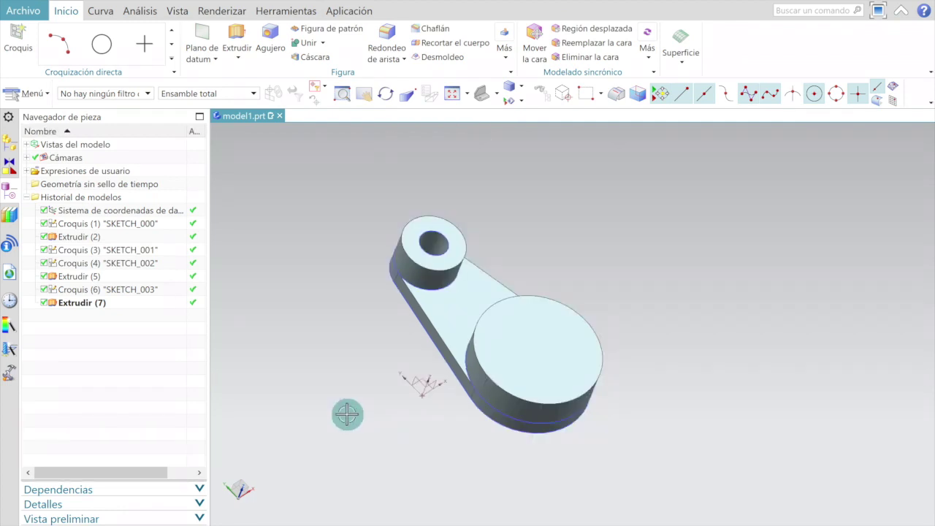
Step: In the front view, place a sketch point at the centre of the large circle
left_click(500, 97)
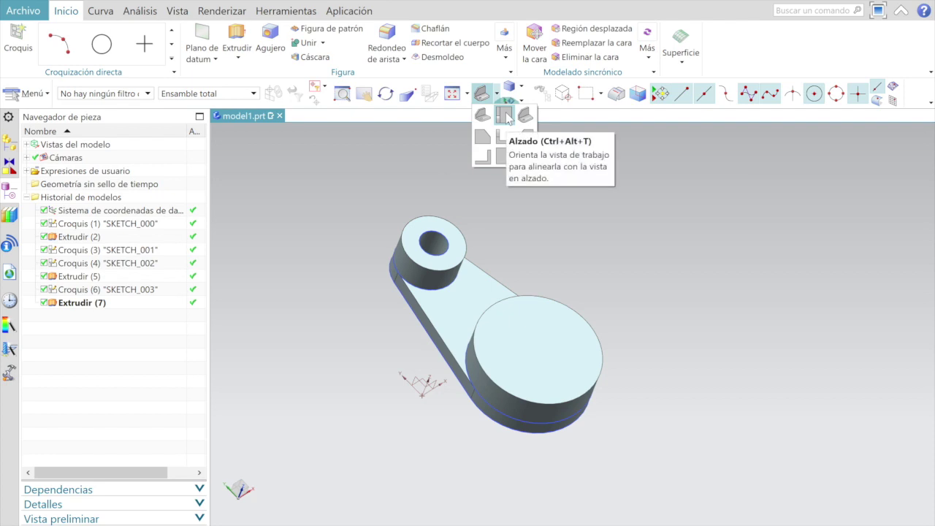
left_click(506, 118)
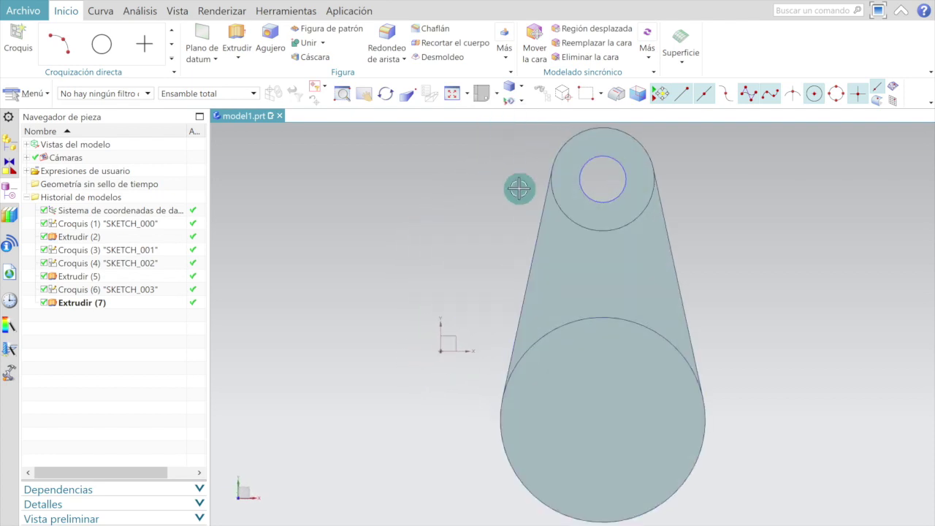
left_click(146, 46)
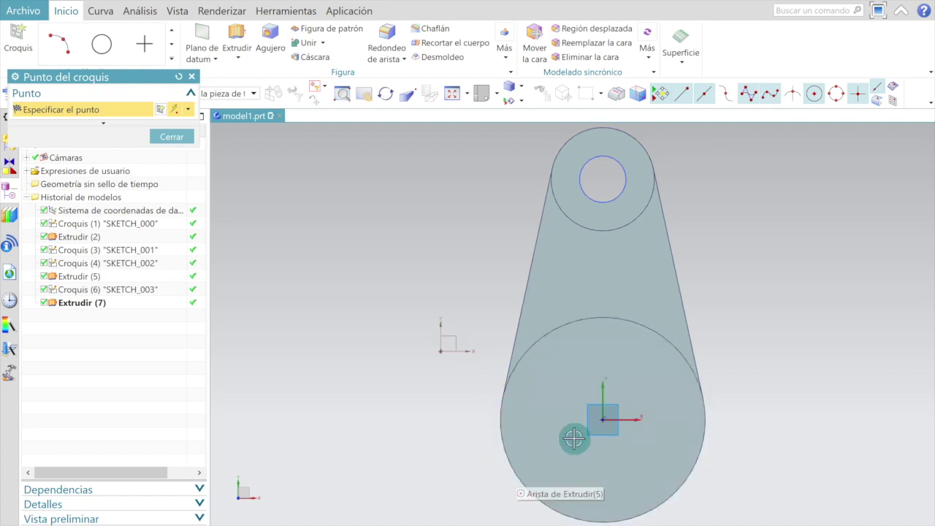
left_click(603, 419)
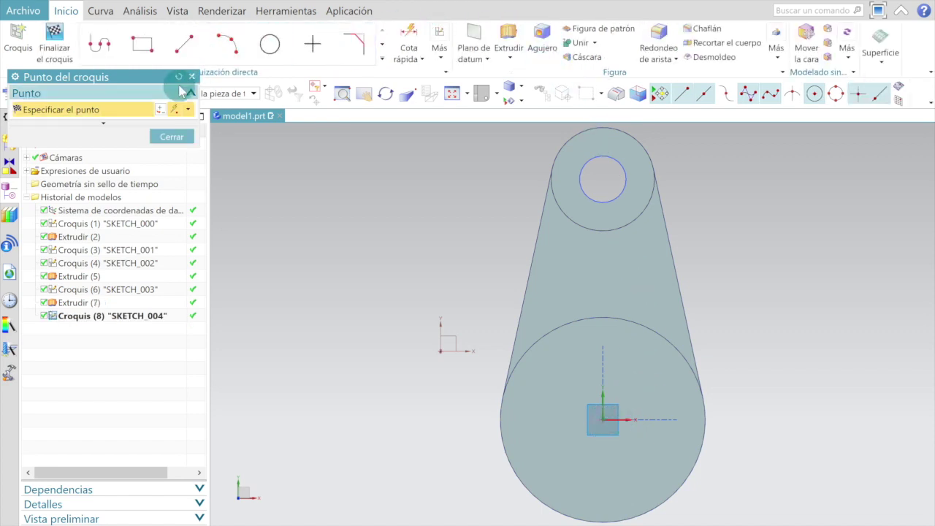
left_click(162, 139)
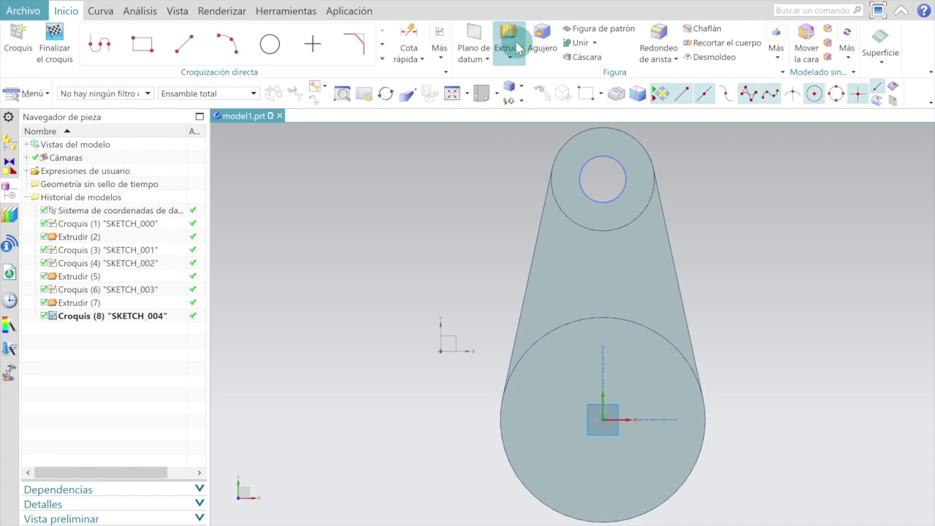
Step: Drill a 30 mm through-body simple hole at the sketch point in the large end
left_click(542, 34)
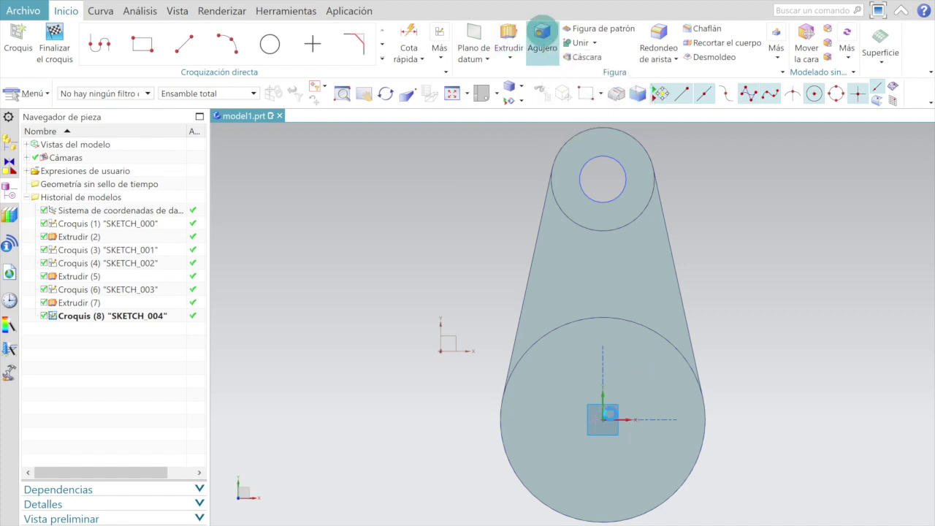
mouse_move(621, 456)
middle_mouse_down()
mouse_move(594, 404)
mouse_move(618, 419)
mouse_move(518, 286)
mouse_move(493, 311)
mouse_move(521, 342)
mouse_move(511, 431)
middle_mouse_up()
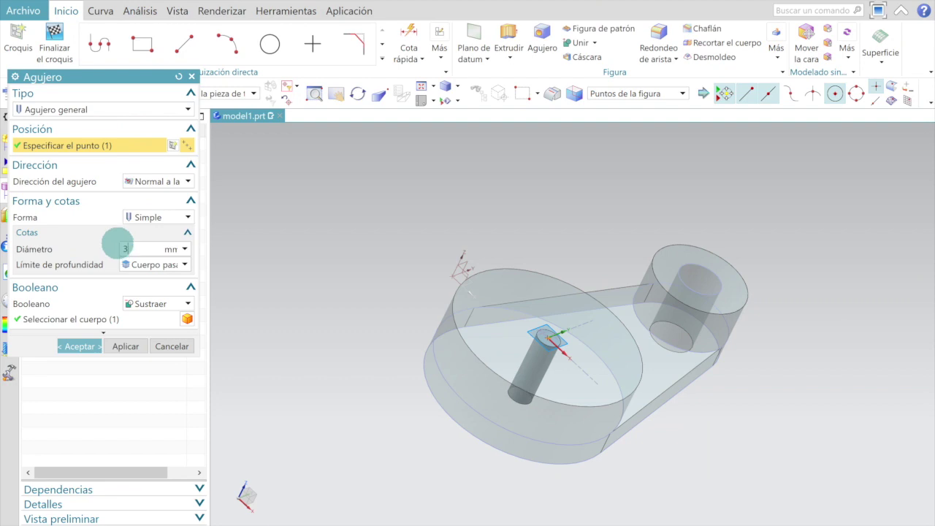
key("Return")
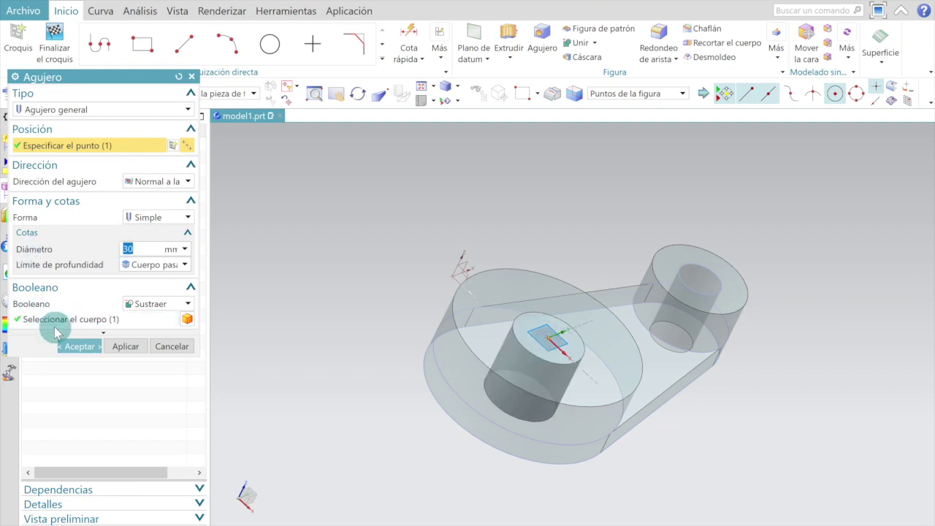
left_click(71, 346)
mouse_move(428, 271)
middle_mouse_down()
mouse_move(445, 307)
mouse_move(446, 352)
mouse_move(434, 333)
mouse_move(440, 284)
mouse_move(460, 333)
mouse_move(396, 441)
middle_mouse_up()
mouse_move(569, 347)
middle_mouse_down()
mouse_move(577, 328)
mouse_move(693, 359)
mouse_move(736, 274)
mouse_move(638, 180)
mouse_move(764, 150)
mouse_move(715, 250)
mouse_move(716, 221)
mouse_move(747, 161)
mouse_move(781, 246)
mouse_move(741, 208)
mouse_move(789, 207)
mouse_move(709, 188)
mouse_move(726, 233)
middle_mouse_up()
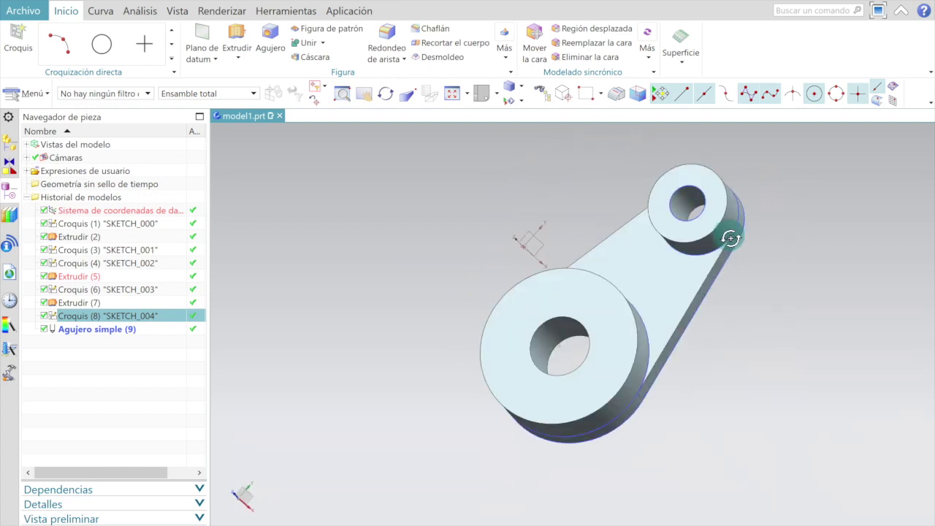
key("F8")
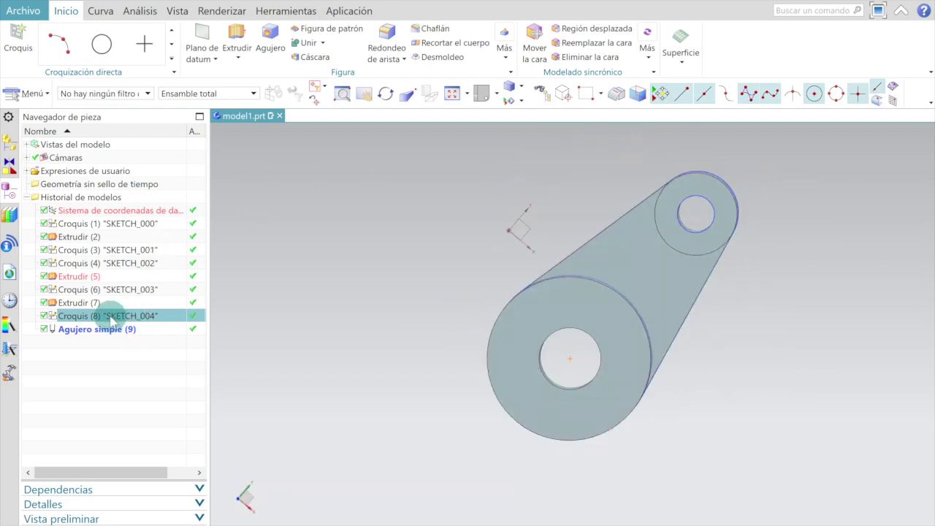
left_click(88, 319)
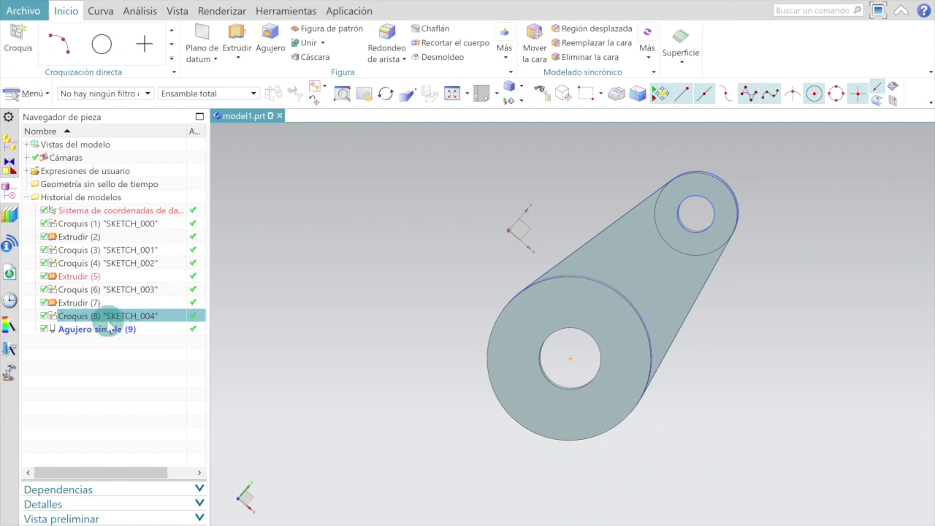
Step: Hide SKETCH_004 and SKETCH_003 and switch to the isometric view
right_click(108, 320)
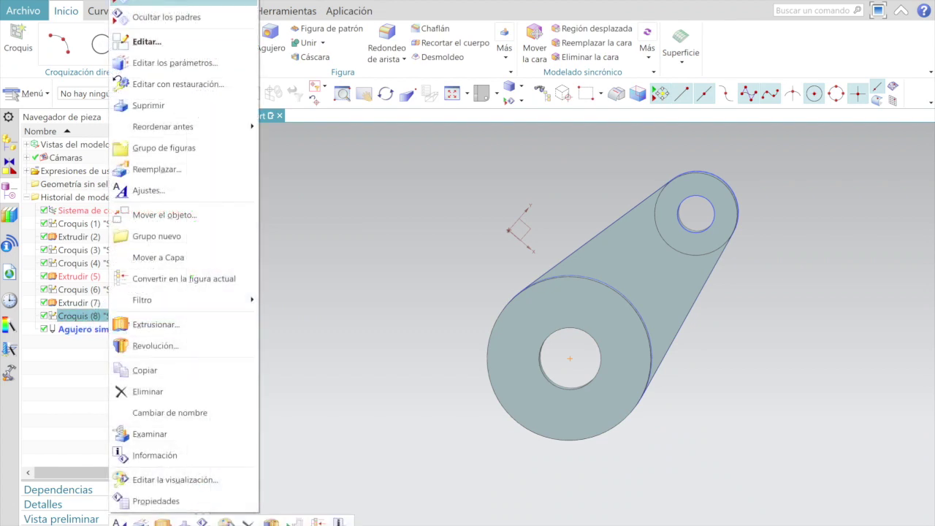
left_click(150, 3)
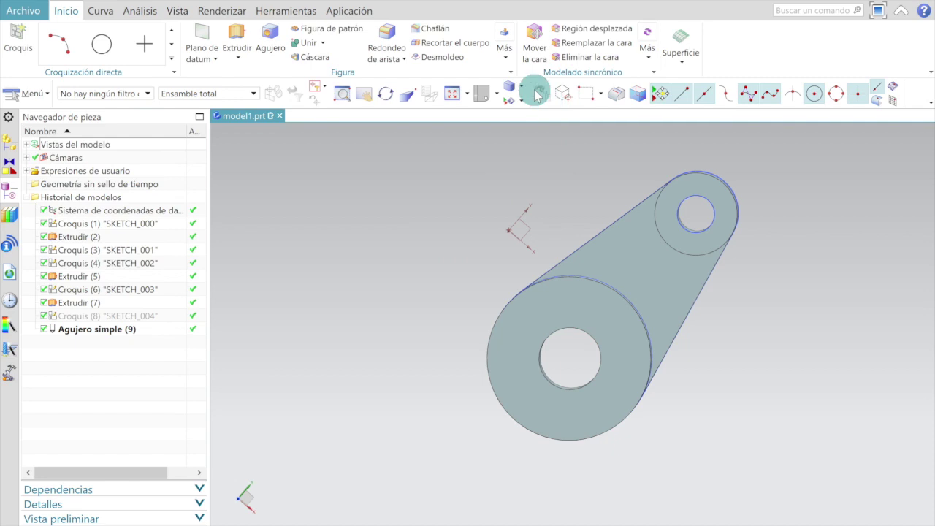
left_click(500, 89)
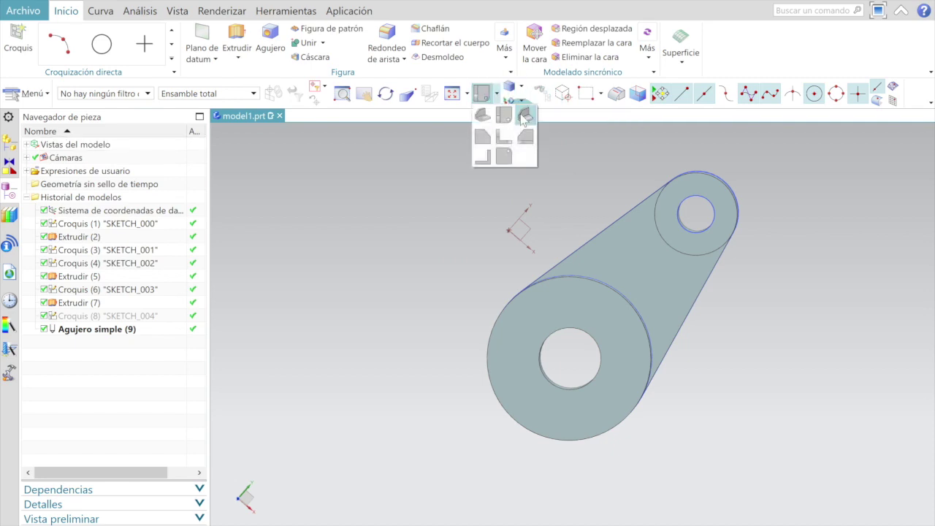
left_click(520, 113)
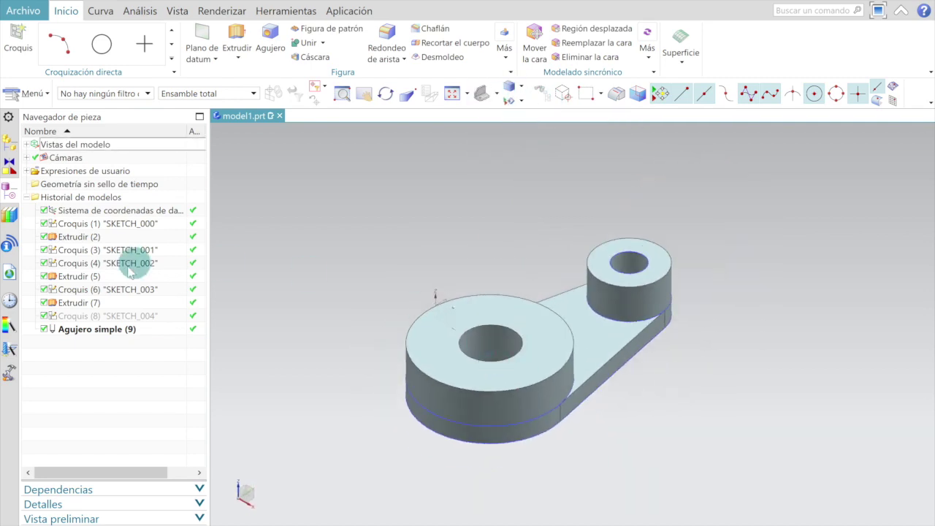
left_click(86, 290)
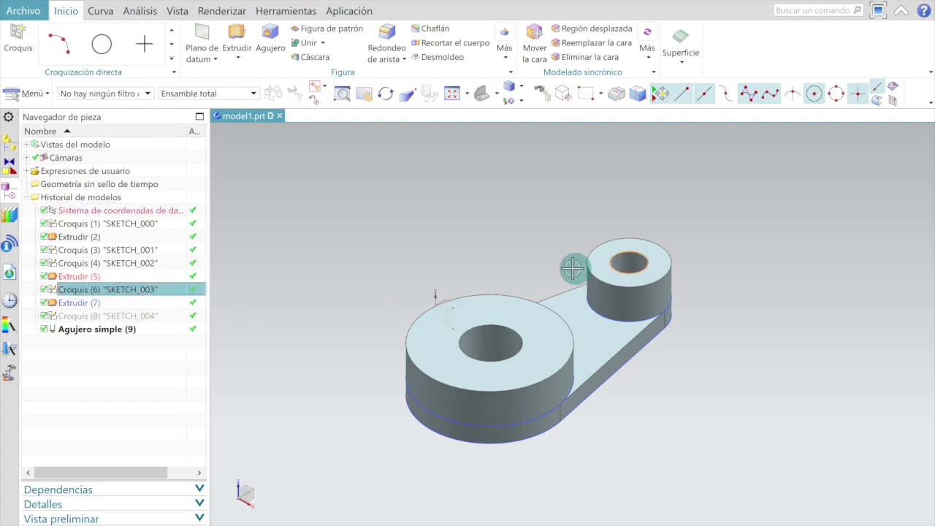
right_click(149, 291)
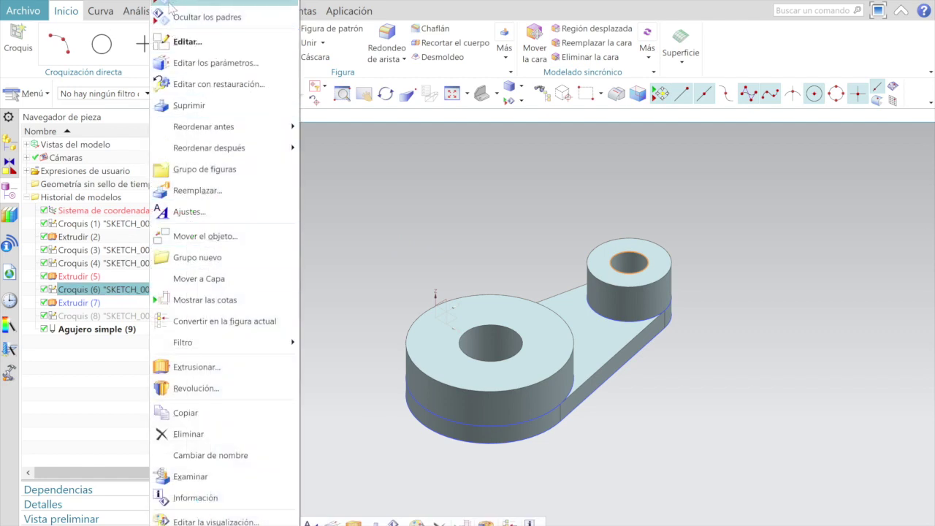
left_click(271, 102)
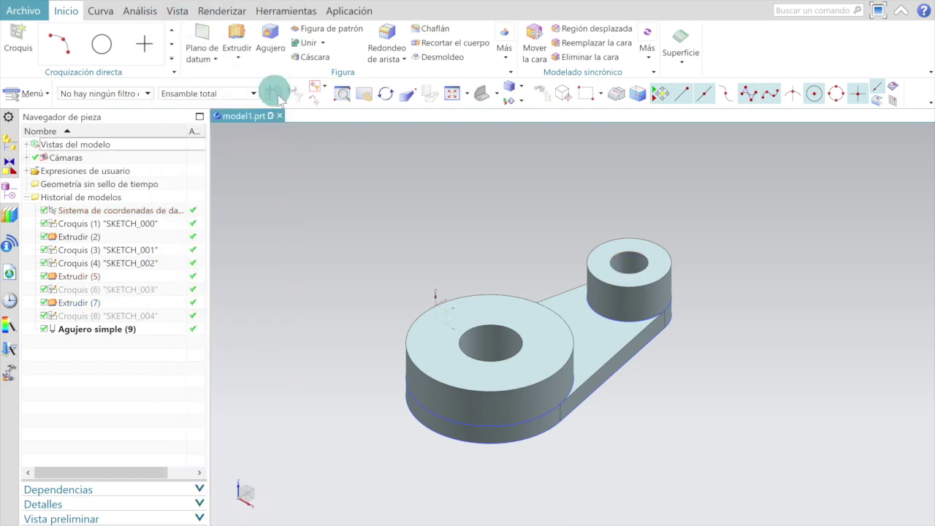
Step: Hide SKETCH_002 and SKETCH_000 so only the solid plate remains visible
left_click(117, 267)
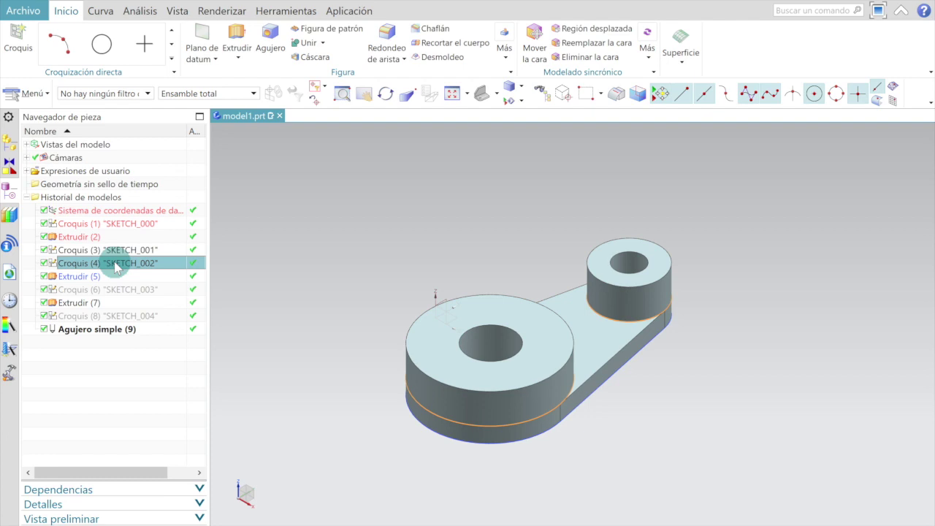
right_click(117, 266)
left_click(146, 7)
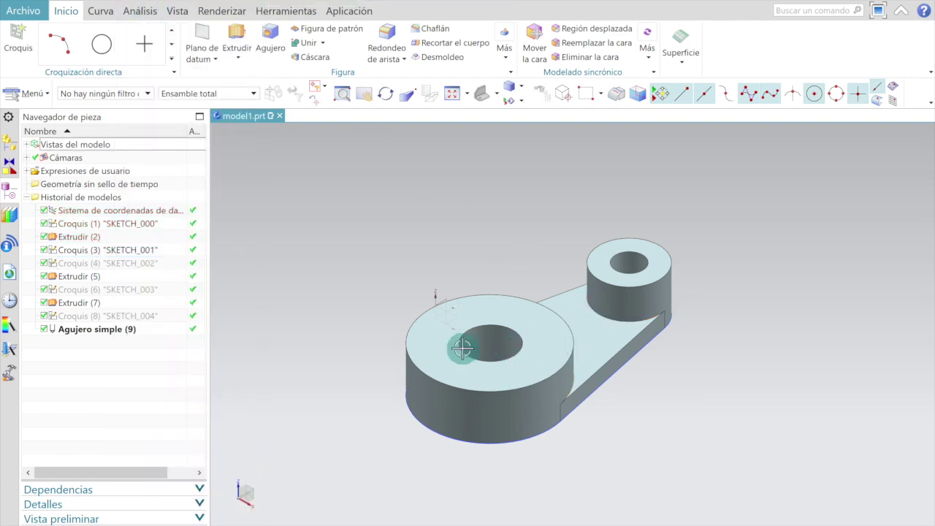
left_click(135, 228)
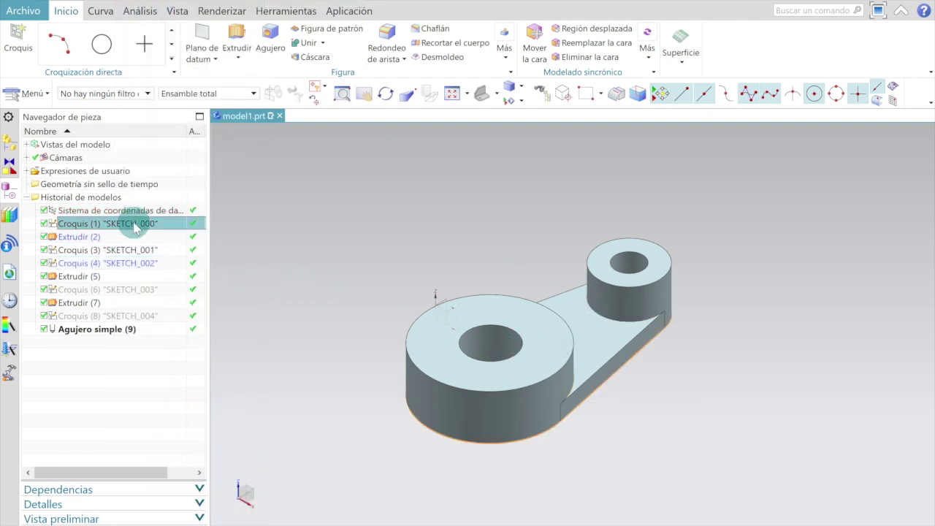
right_click(135, 228)
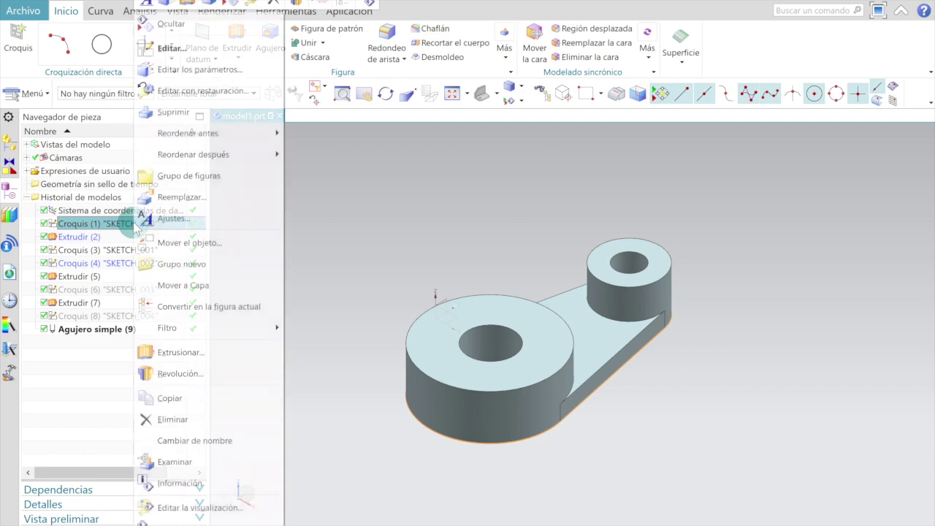
left_click(159, 27)
mouse_move(626, 397)
middle_mouse_down()
mouse_move(603, 365)
mouse_move(612, 335)
mouse_move(630, 387)
mouse_move(667, 421)
mouse_move(701, 420)
mouse_move(641, 365)
middle_mouse_up()
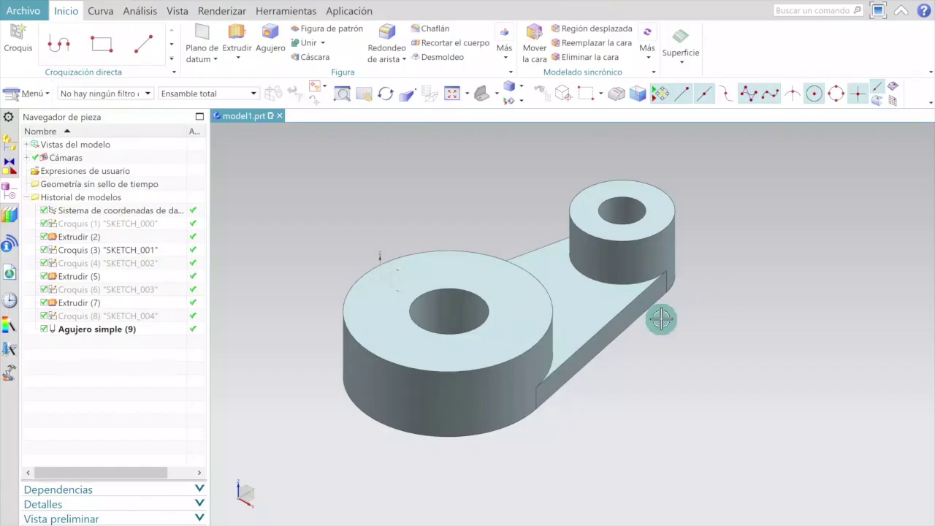
Step: Orbit the part over to show its flat underside with both through holes
mouse_move(656, 321)
middle_mouse_down()
mouse_move(662, 332)
mouse_move(645, 313)
mouse_move(622, 242)
mouse_move(617, 177)
mouse_move(663, 151)
mouse_move(676, 196)
mouse_move(595, 217)
middle_mouse_up()
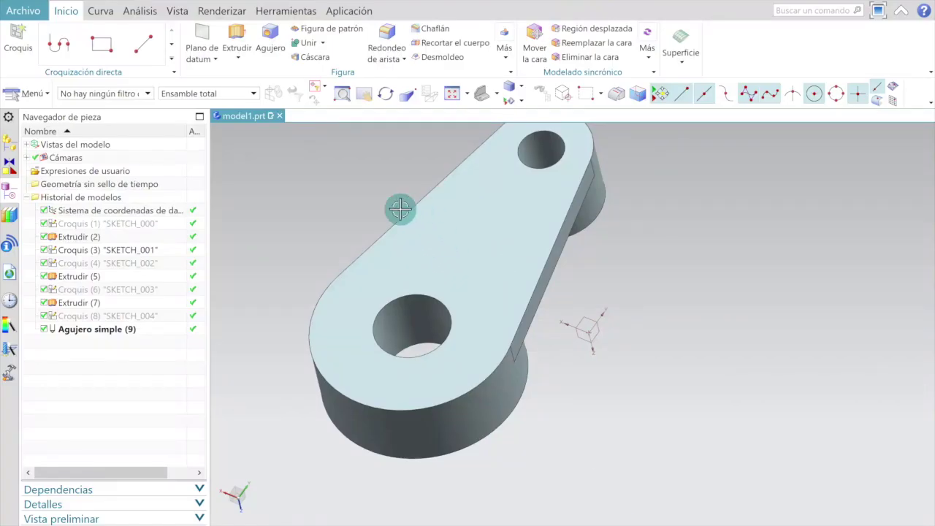
left_click(498, 95)
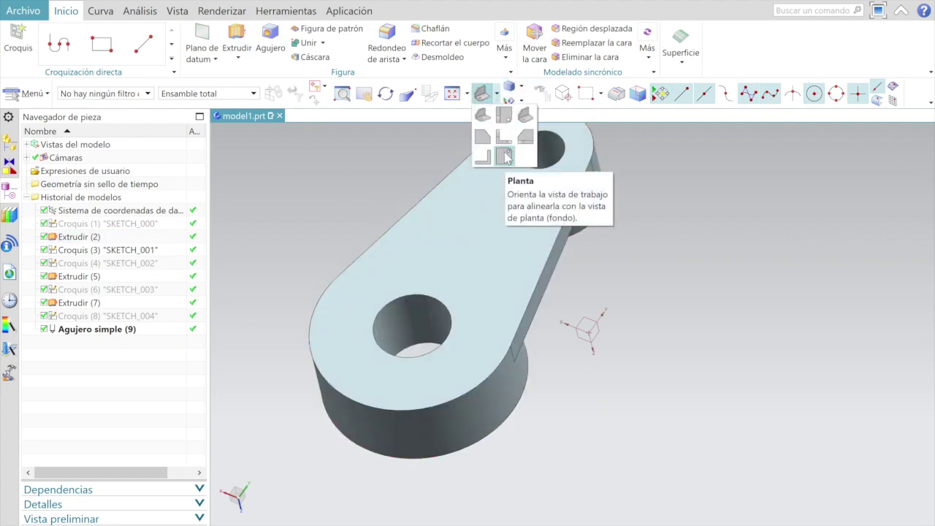
Step: In the top view, start a new sketch on the plate's flat bottom face
left_click(504, 155)
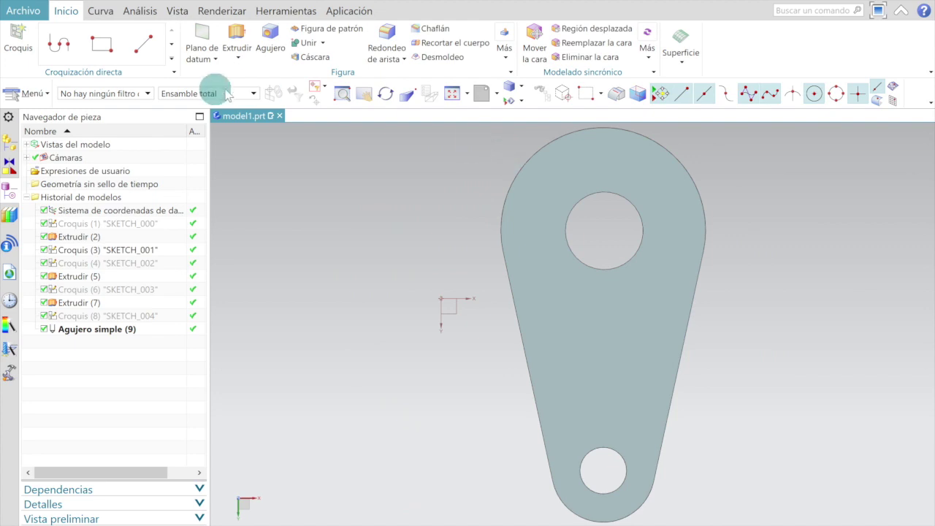
left_click(15, 36)
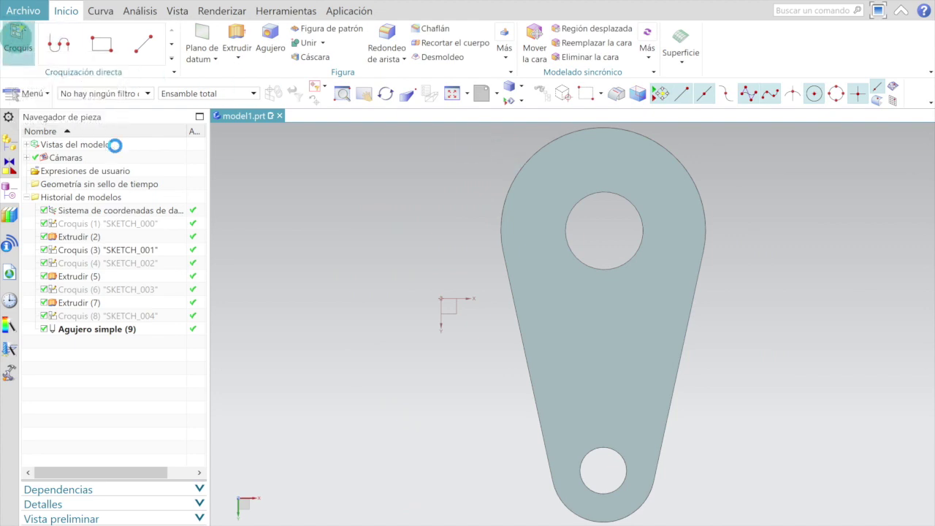
left_click(544, 173)
left_click(141, 212)
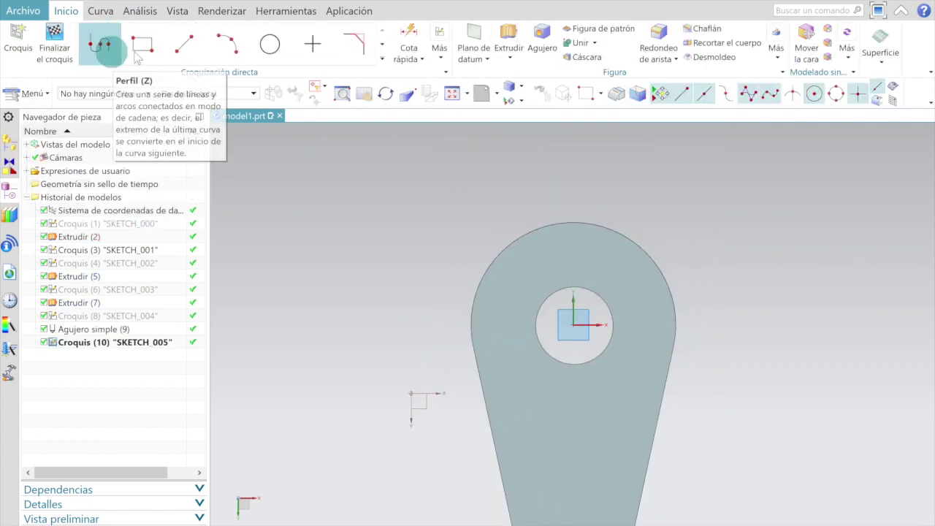
Step: Draw a 35 mm circle concentric with the 30 mm hole and finish the sketch
left_click(270, 44)
left_click(270, 44)
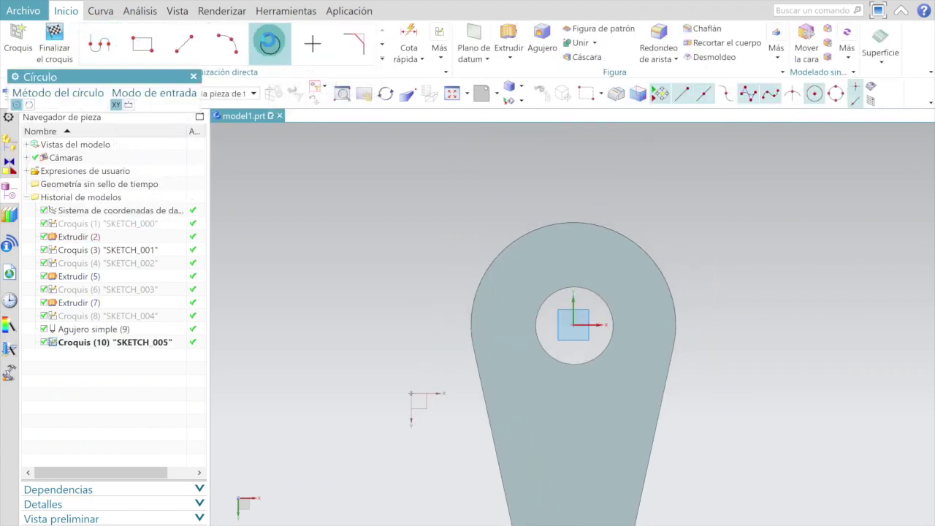
left_click(574, 324)
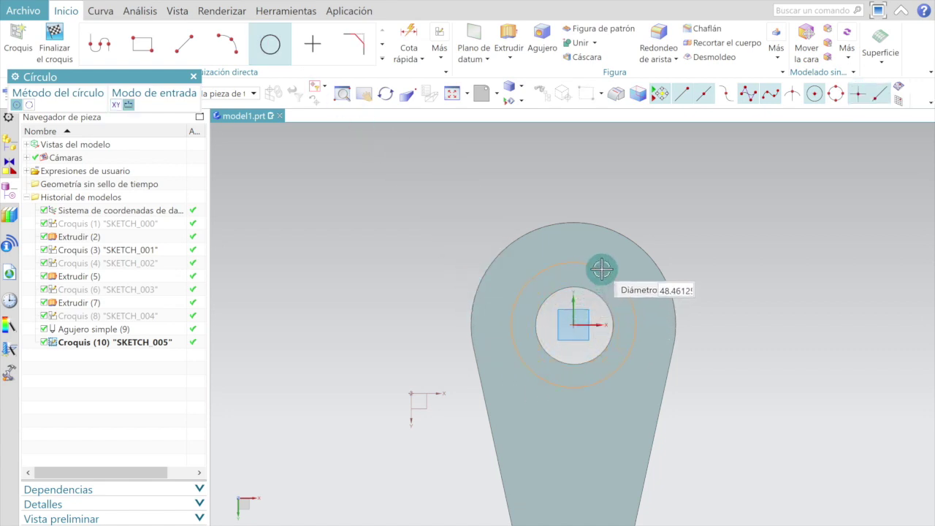
left_click(600, 269)
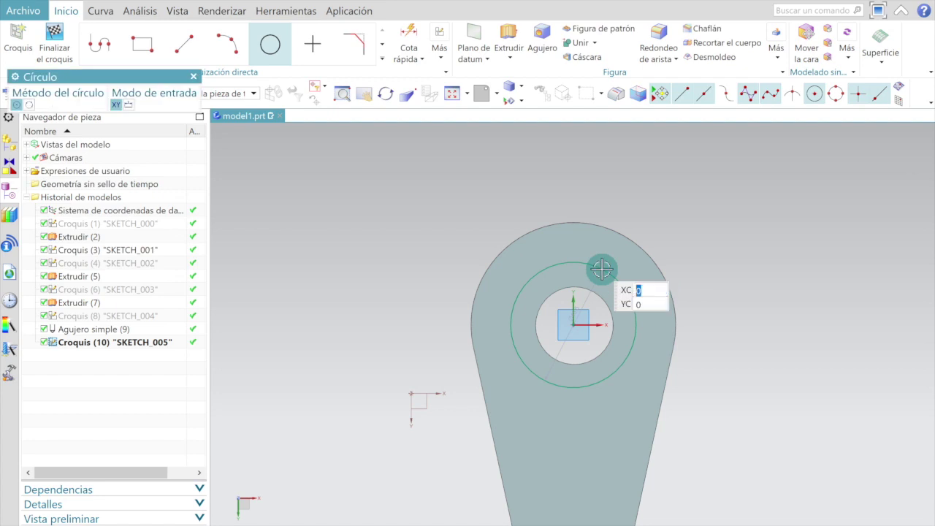
key("Escape")
scroll(580, 310, "up", 3)
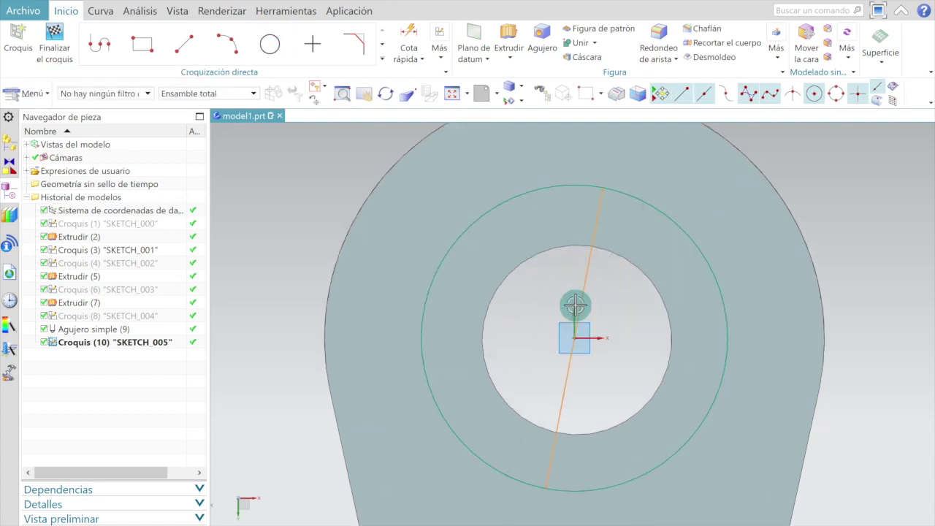
double_click(575, 305)
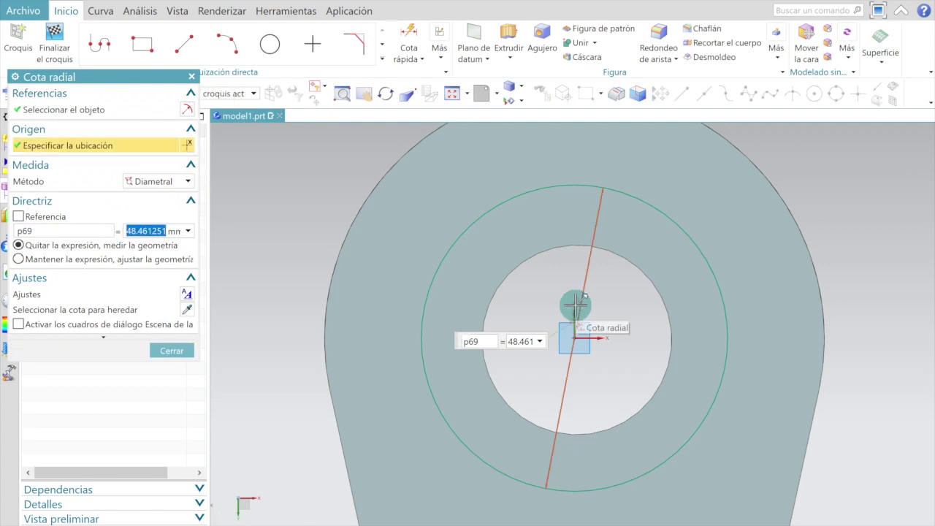
left_click(145, 219)
type("35")
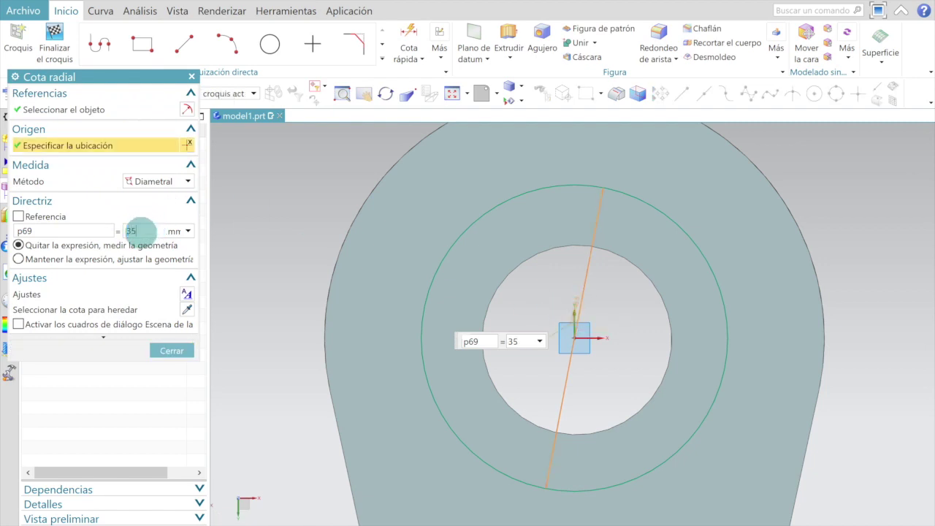
key("Return")
left_click(158, 357)
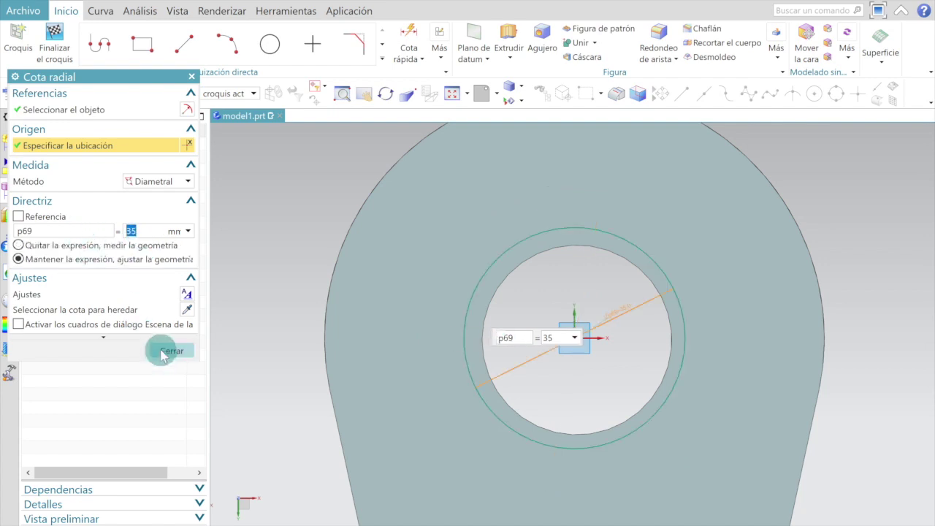
left_click(56, 35)
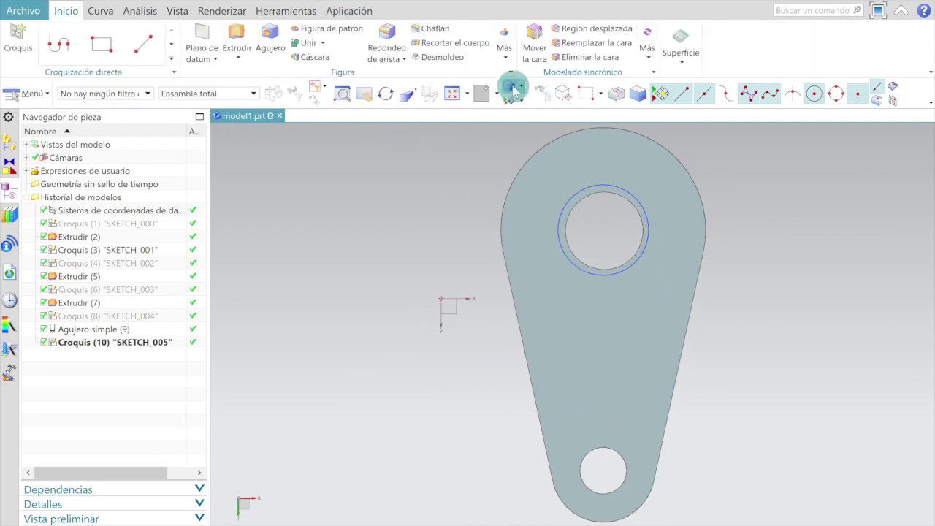
left_click(497, 94)
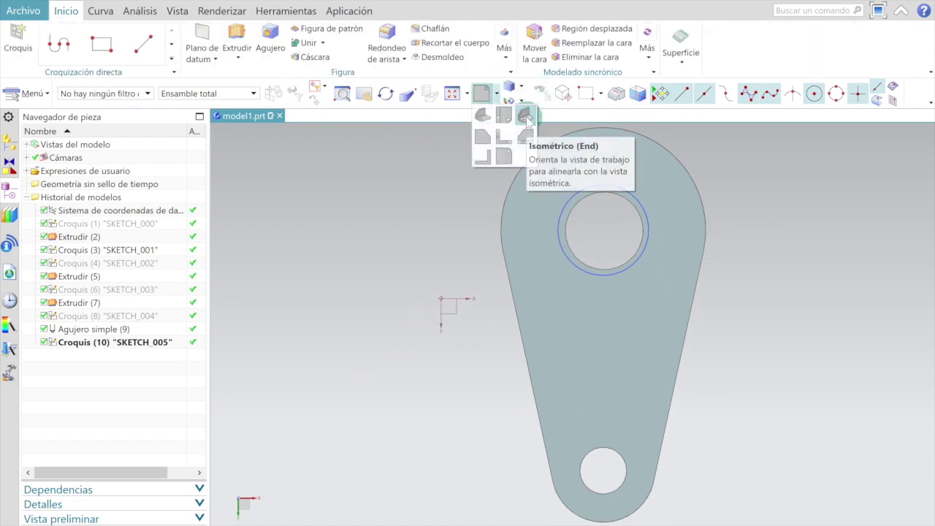
Step: Subtract-extrude the 35 mm circle 5 mm into the bottom face as a counterbore
left_click(525, 116)
mouse_move(612, 390)
middle_mouse_down()
mouse_move(636, 313)
mouse_move(645, 224)
mouse_move(703, 144)
mouse_move(745, 246)
mouse_move(736, 242)
middle_mouse_up()
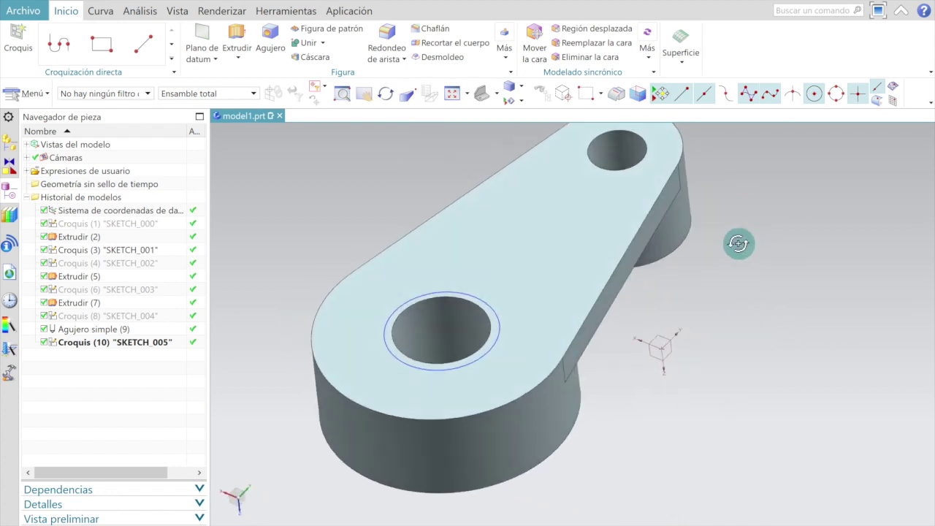
left_click(237, 33)
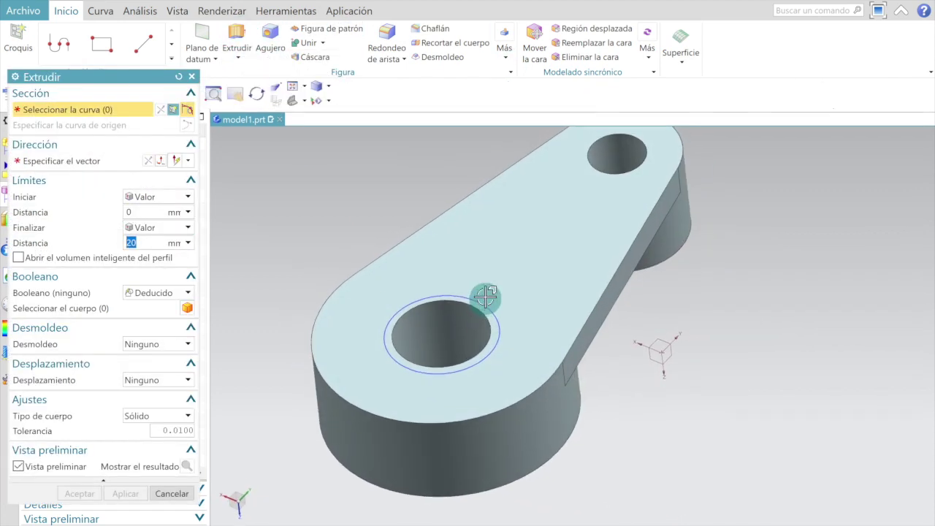
left_click(486, 295)
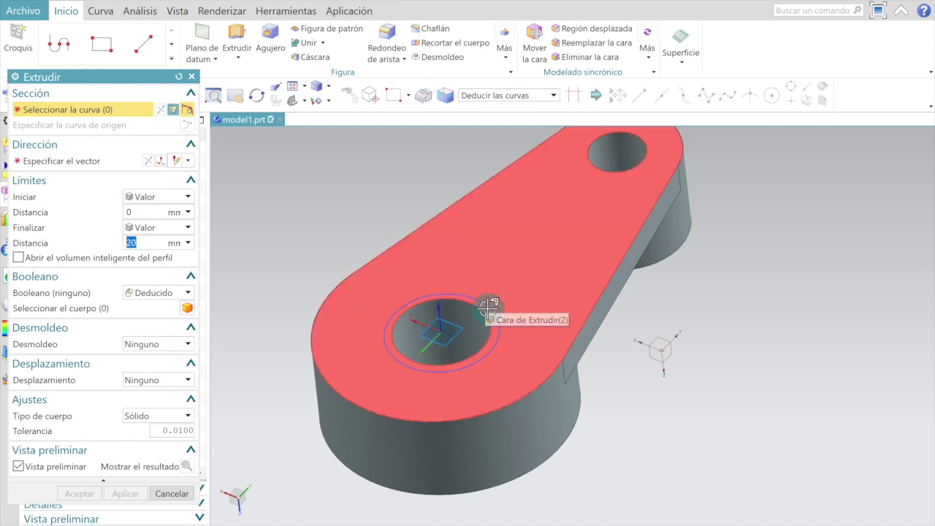
scroll(484, 298, "up", 4)
left_click(485, 295)
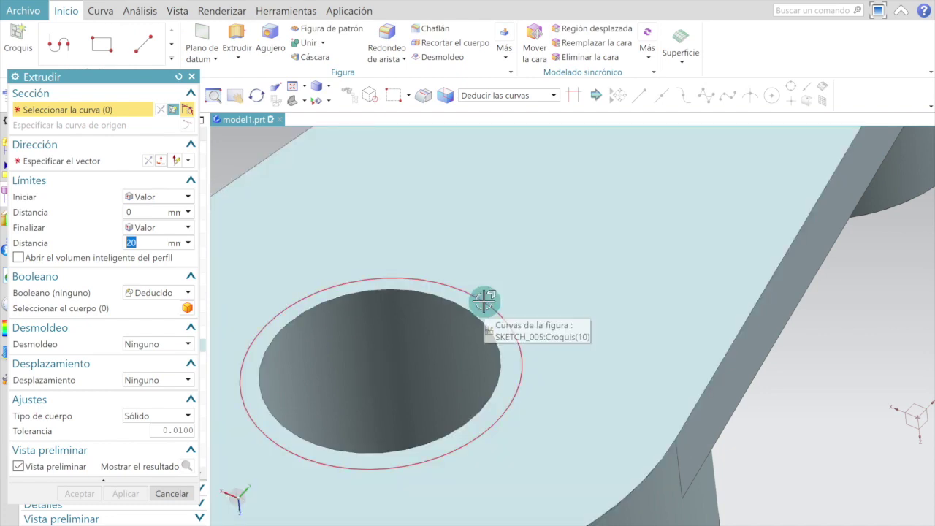
left_click(484, 299)
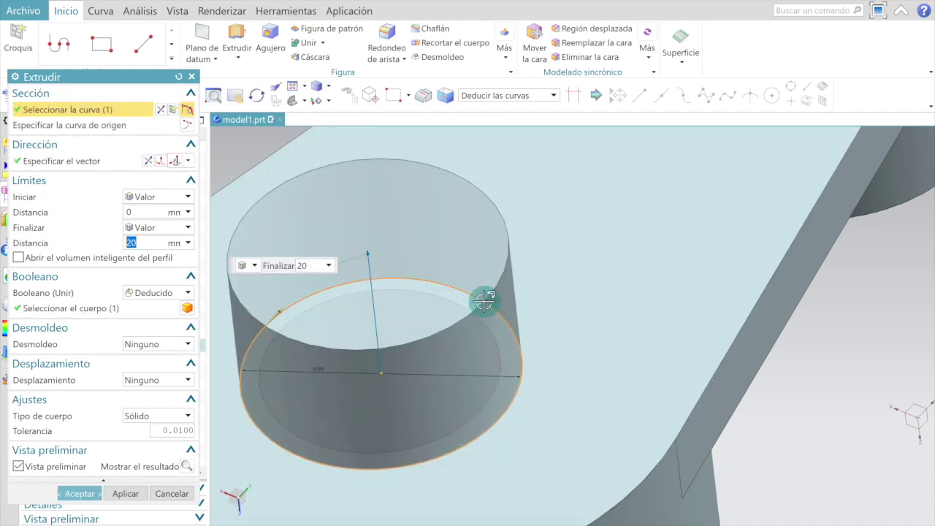
scroll(471, 289, "down", 3)
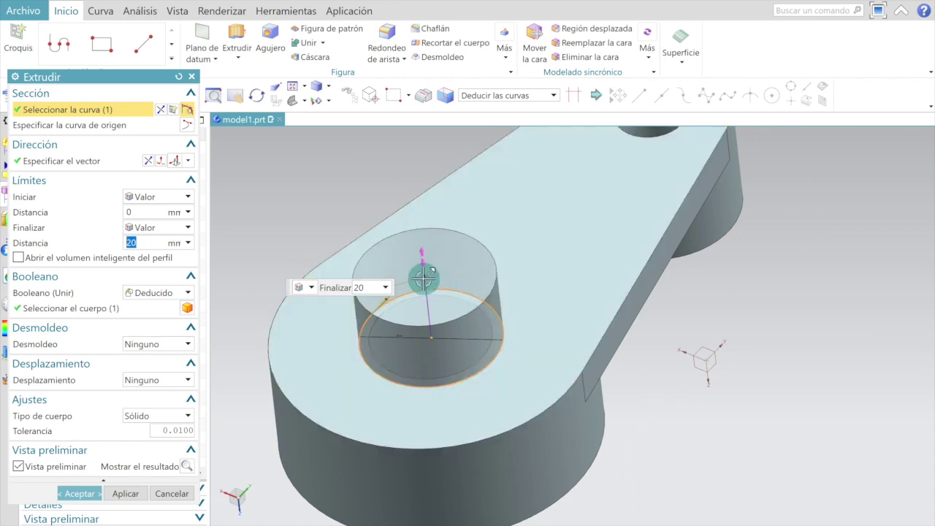
left_click_drag(423, 278, 425, 248)
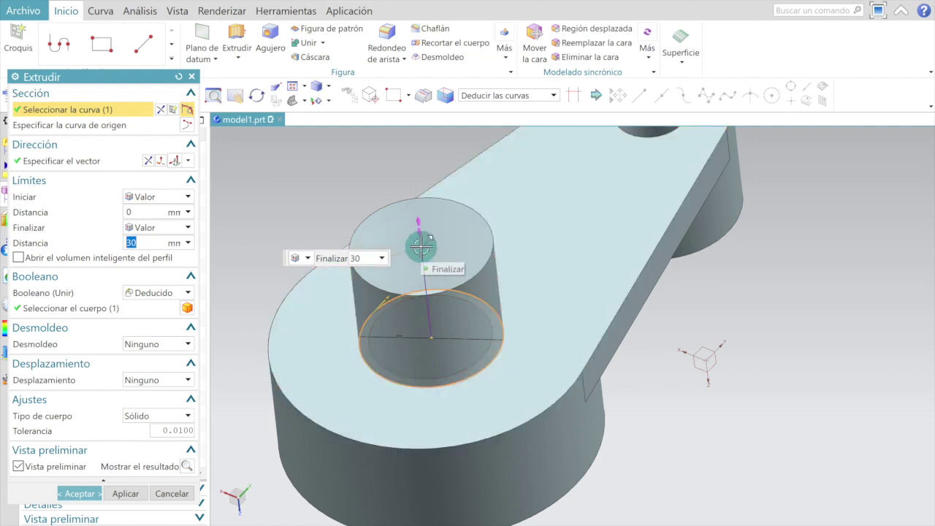
double_click(422, 246)
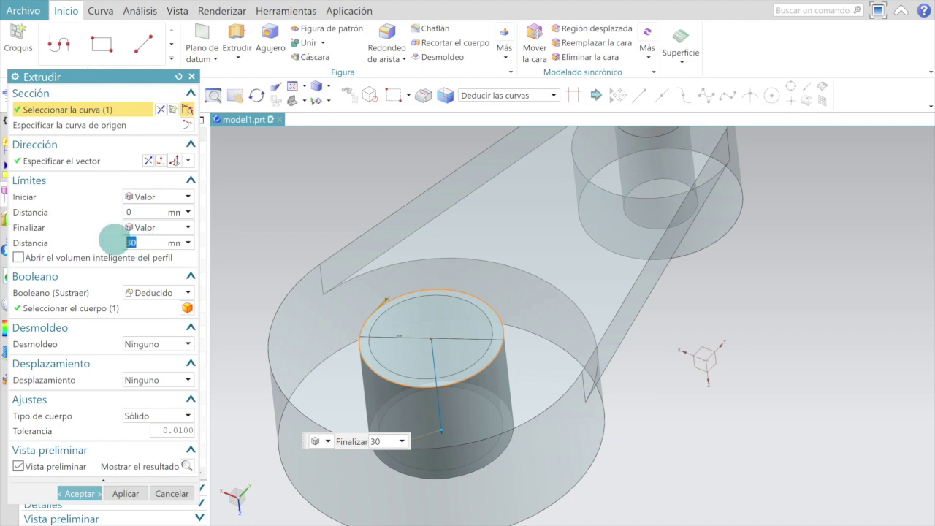
type("5")
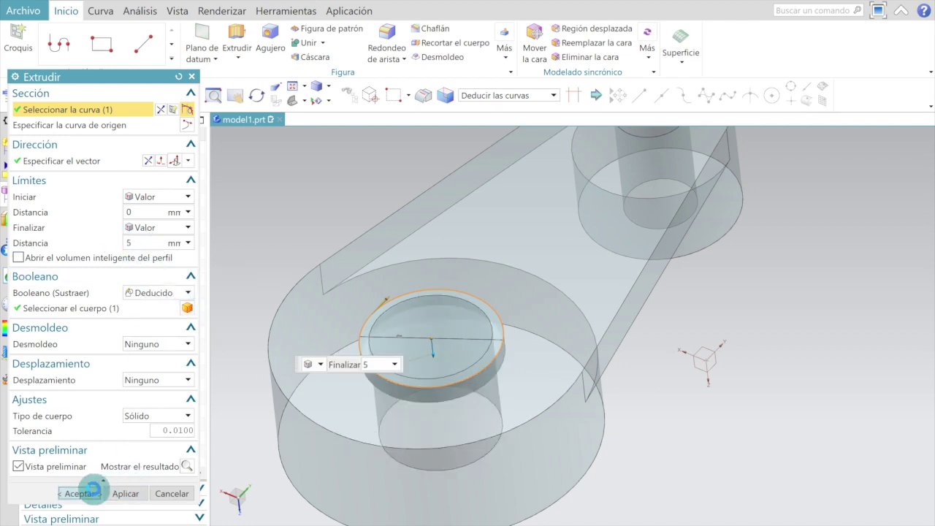
left_click(80, 492)
mouse_move(428, 255)
middle_mouse_down()
mouse_move(543, 373)
mouse_move(463, 359)
mouse_move(473, 340)
mouse_move(479, 373)
middle_mouse_up()
Step: Start a new sketch on the bottom face from the top view
key("Home")
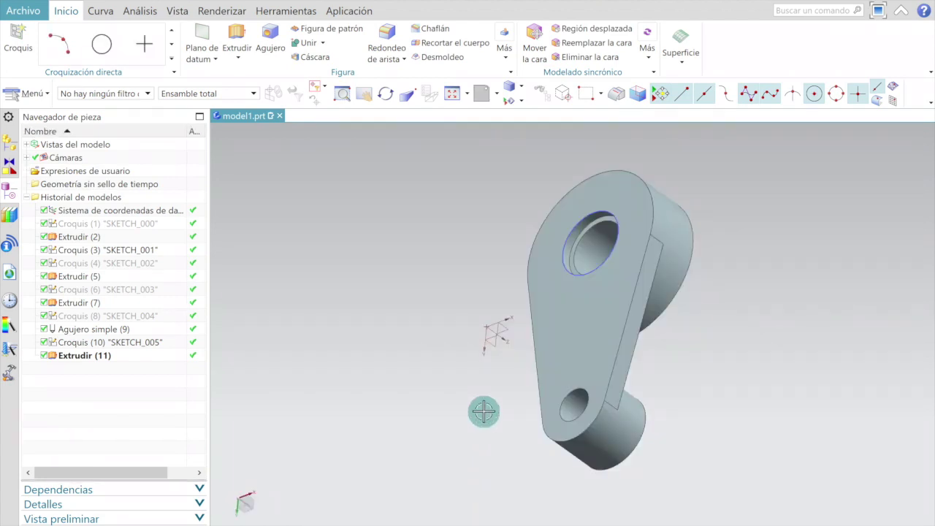
left_click(498, 94)
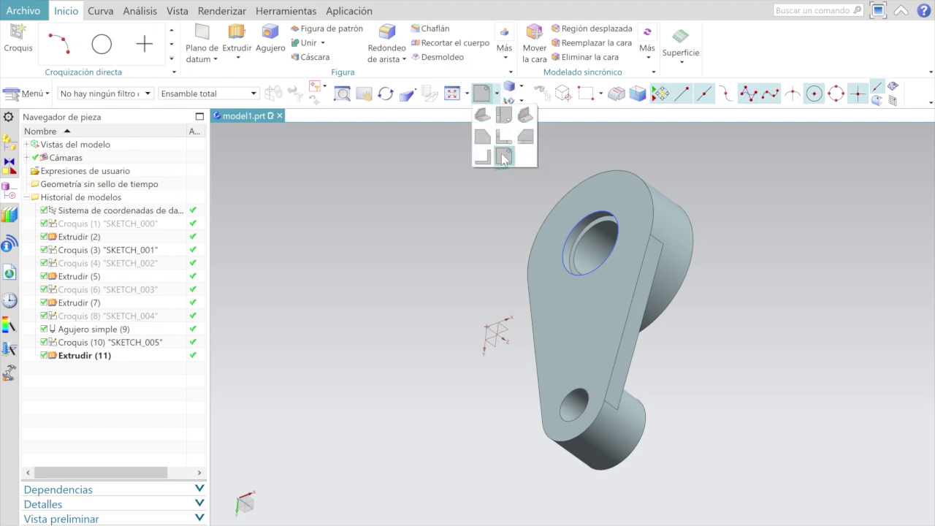
left_click(503, 157)
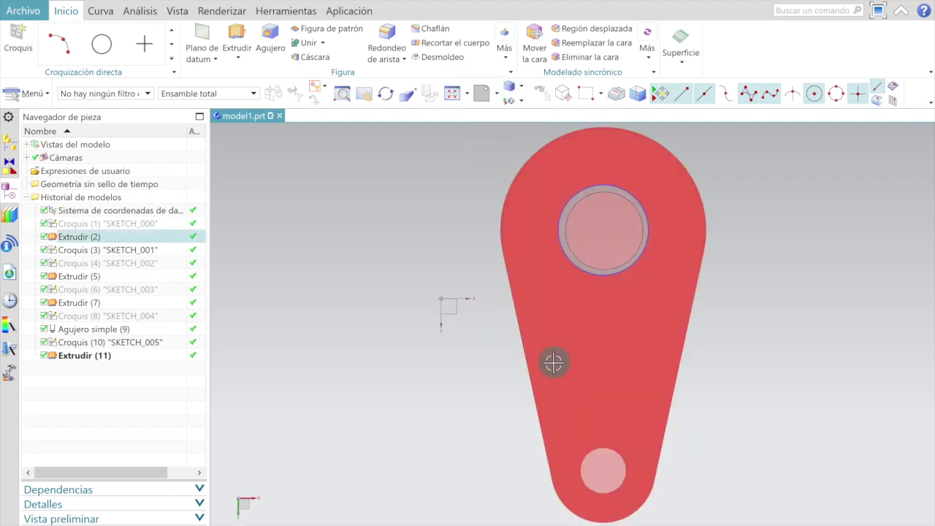
left_click(19, 33)
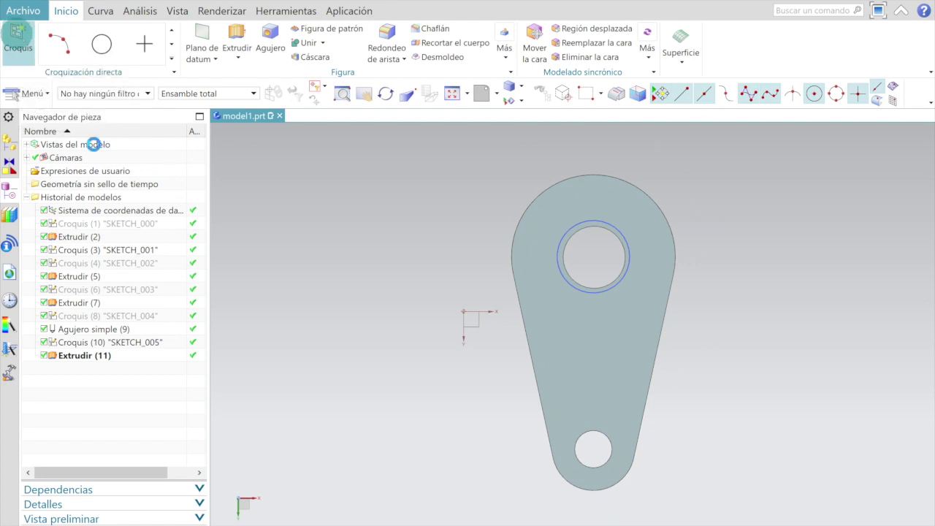
left_click(549, 418)
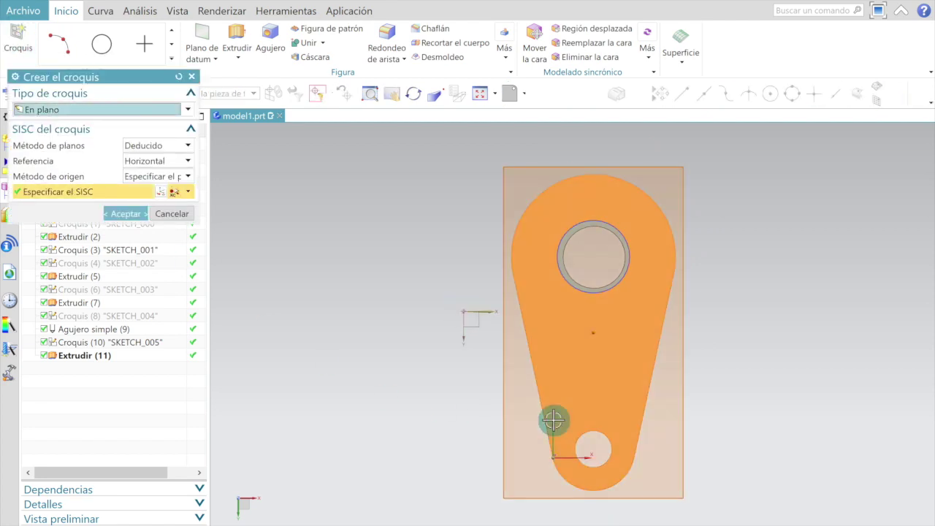
left_click(127, 213)
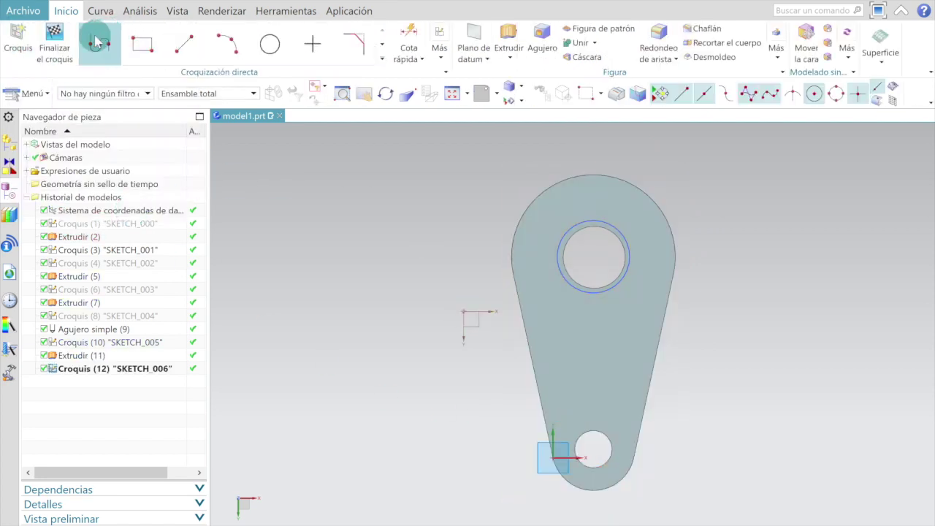
Step: Draw a circle concentric with the 18 mm hole, then undo to discard the sketch
left_click(269, 44)
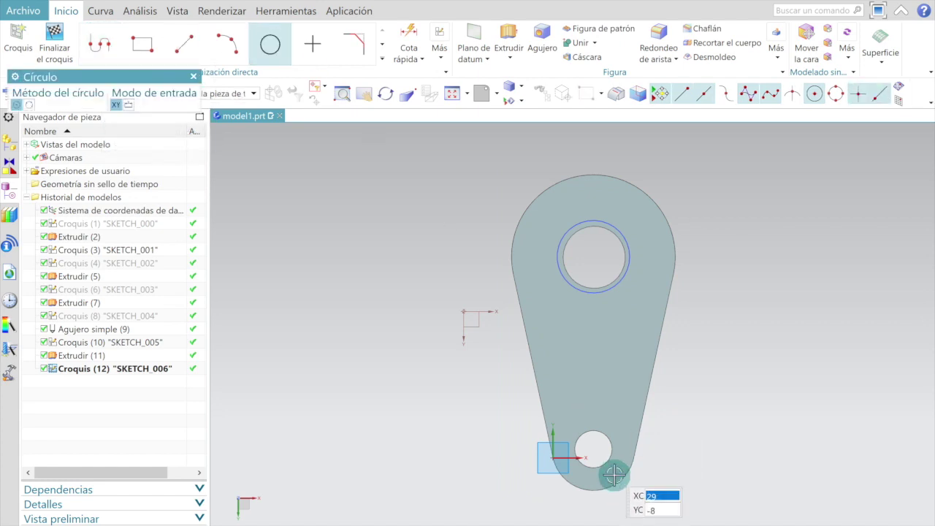
scroll(605, 459, "up", 5)
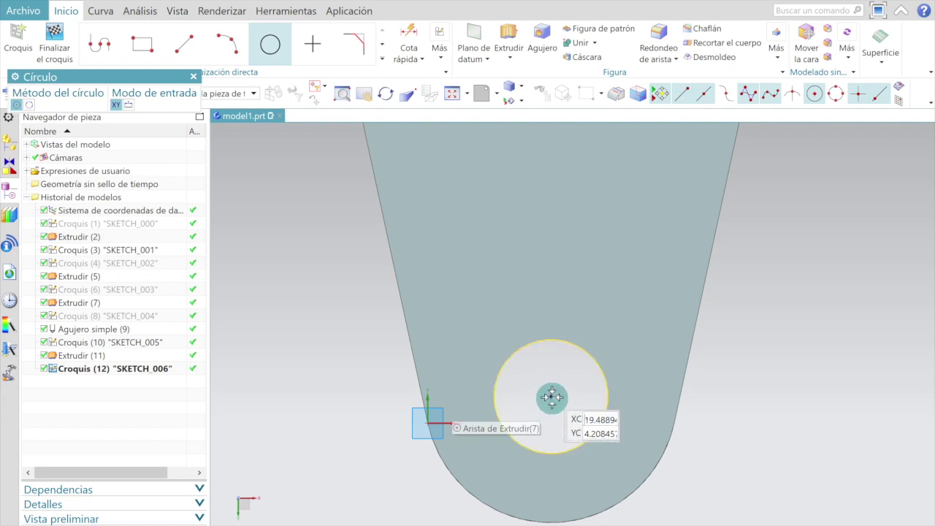
left_click(551, 397)
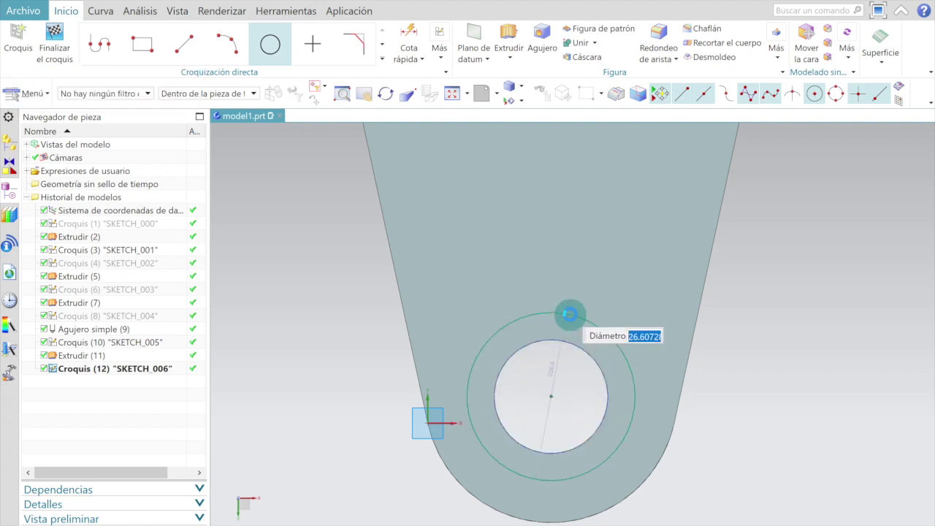
left_click(569, 314)
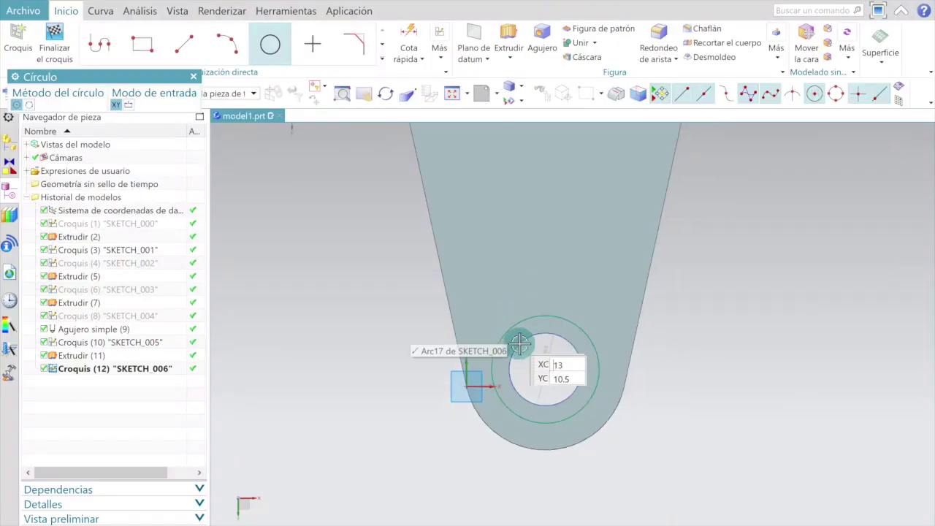
left_click(525, 344)
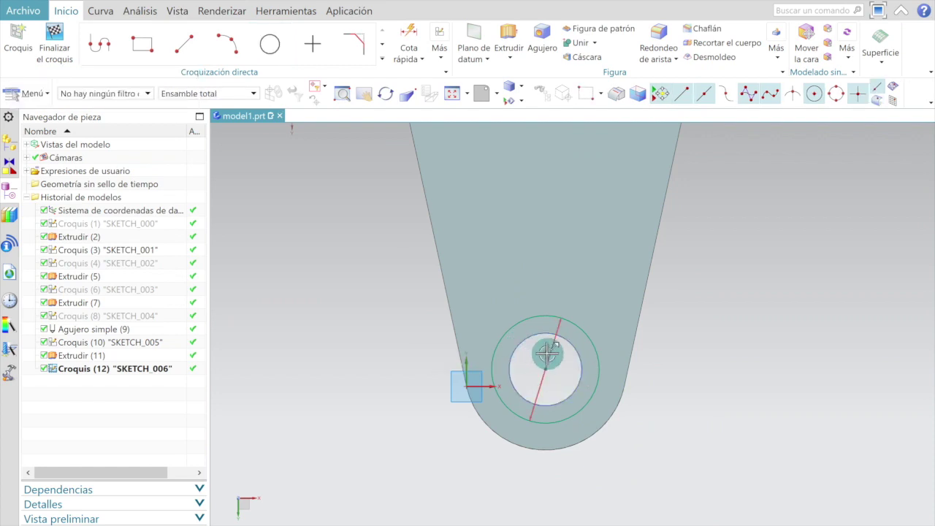
left_click(546, 352)
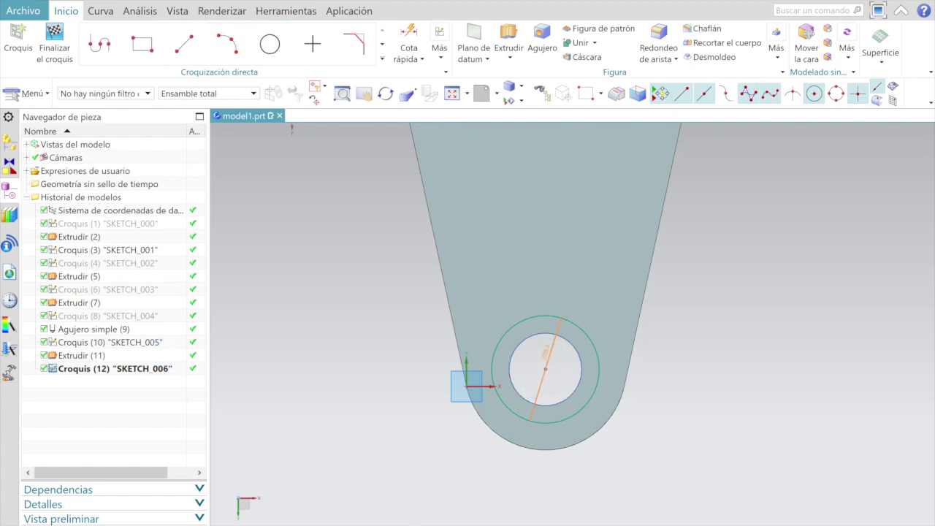
key("ctrl+z")
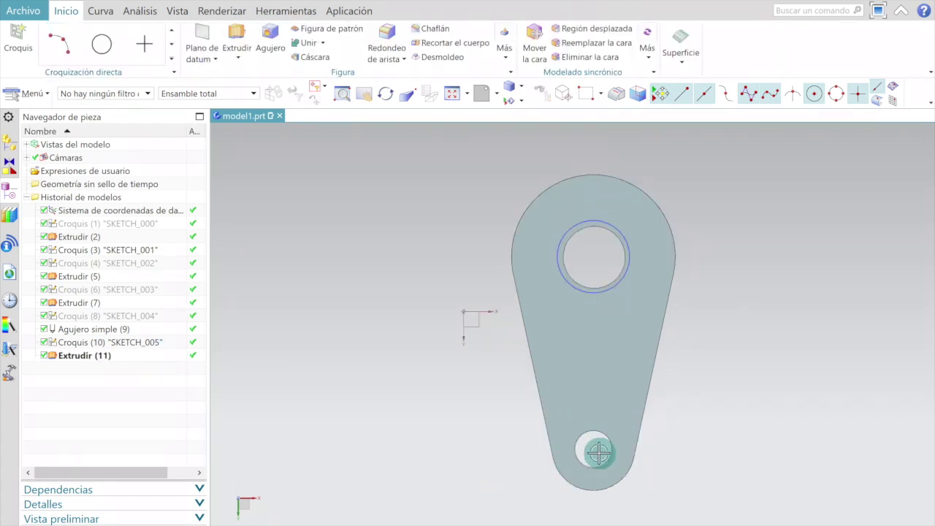
Step: From the top view, start a new sketch on the plate face, accepting the default plane
left_click(496, 93)
left_click(503, 156)
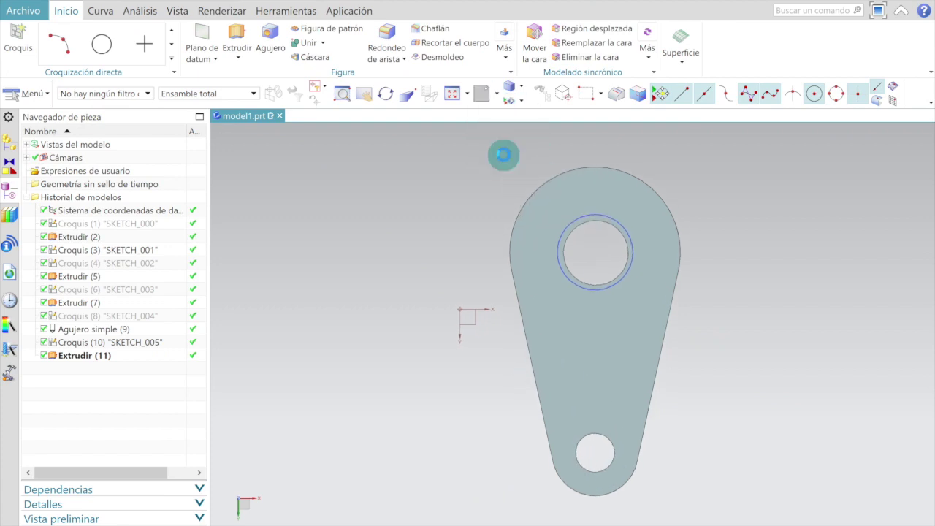
left_click(18, 37)
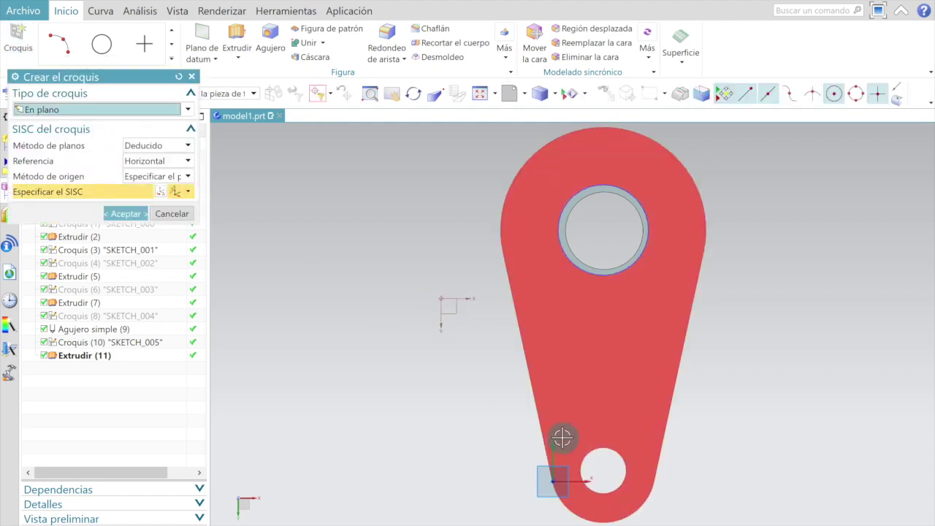
left_click(126, 214)
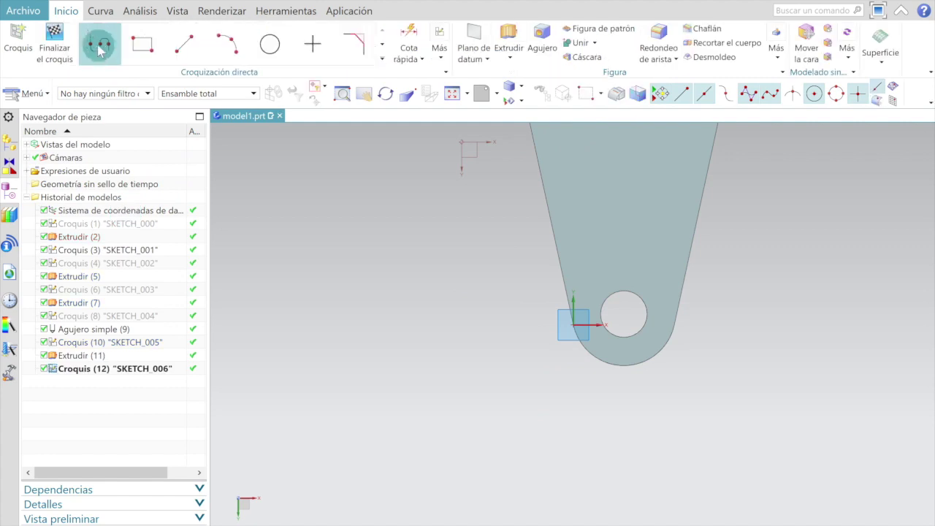
Step: Draw a 25 mm circle centred on the 18 mm hole and finish the sketch
left_click(270, 45)
left_click(269, 45)
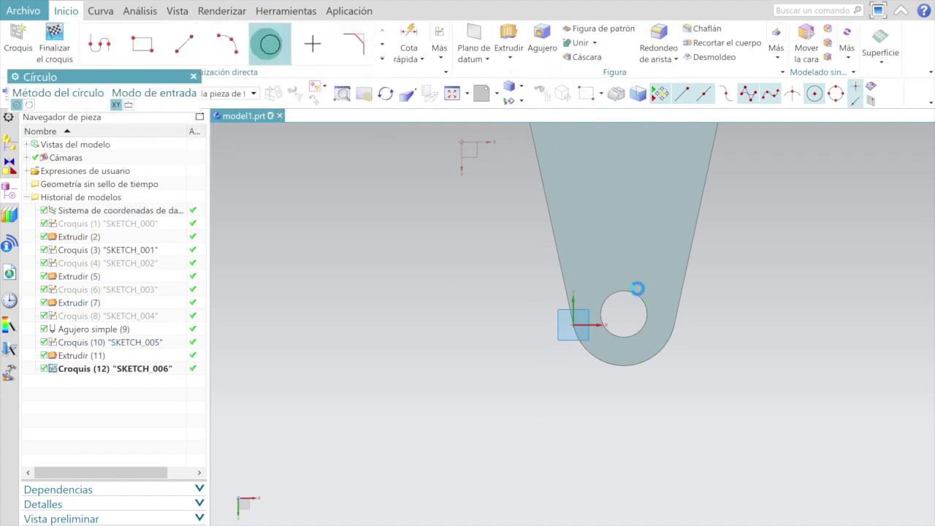
scroll(655, 312, "up", 4)
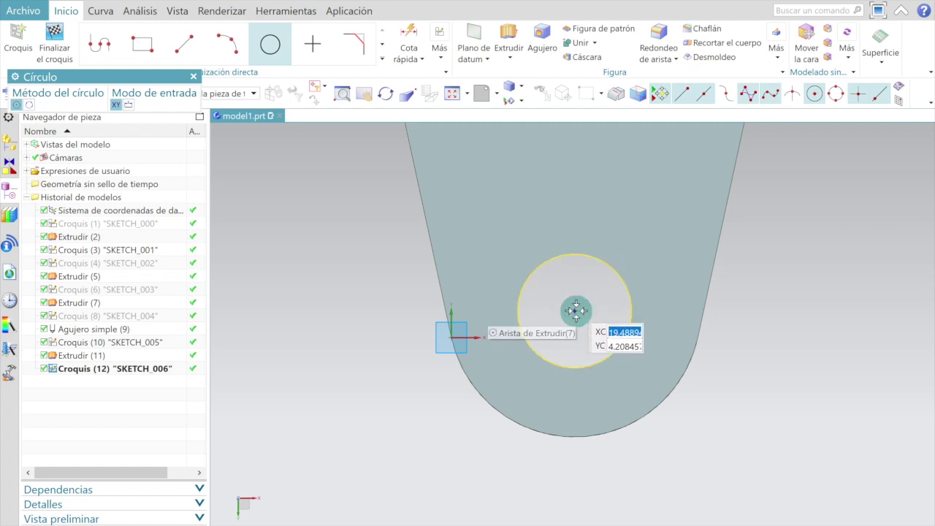
left_click(575, 311)
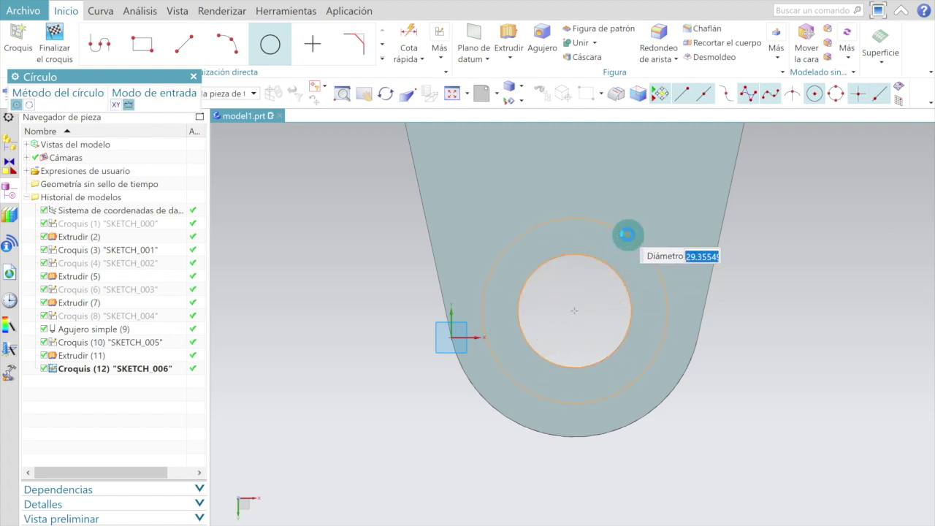
left_click(627, 235)
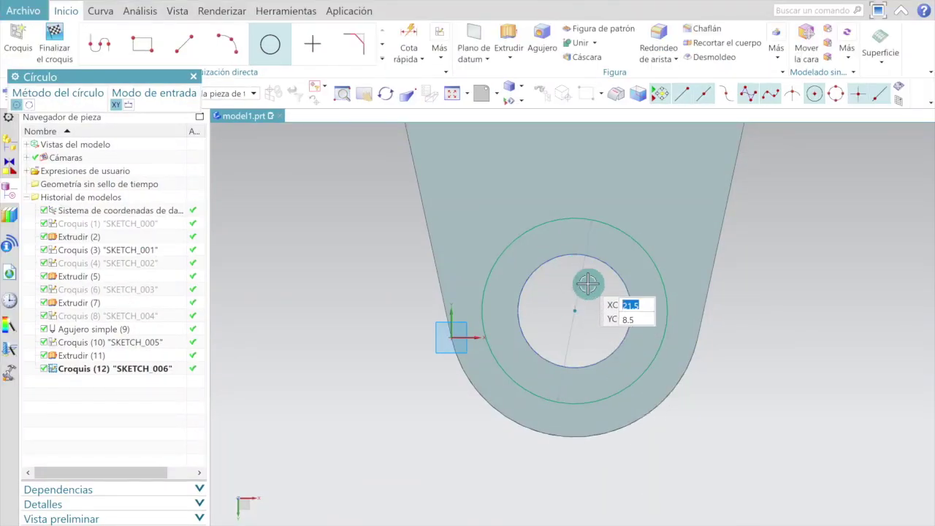
key("Escape")
scroll(586, 277, "up", 1)
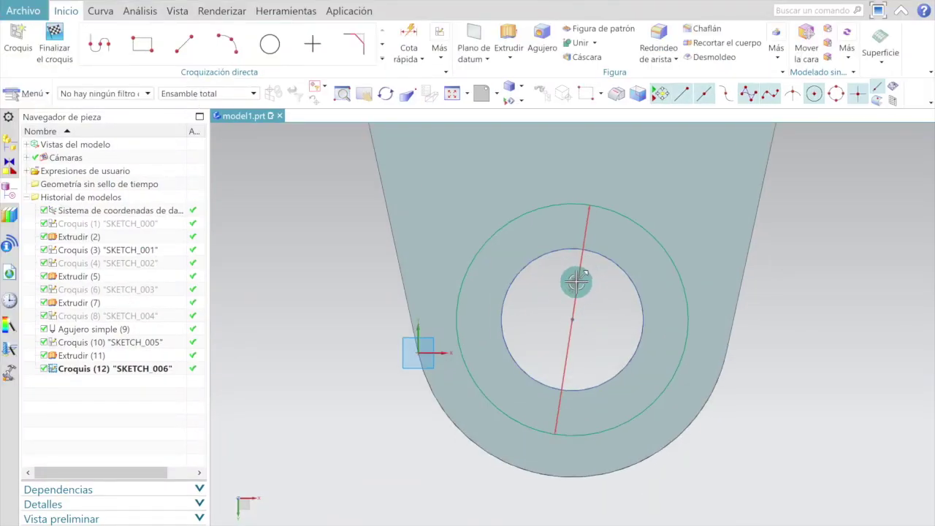
double_click(576, 281)
type("25")
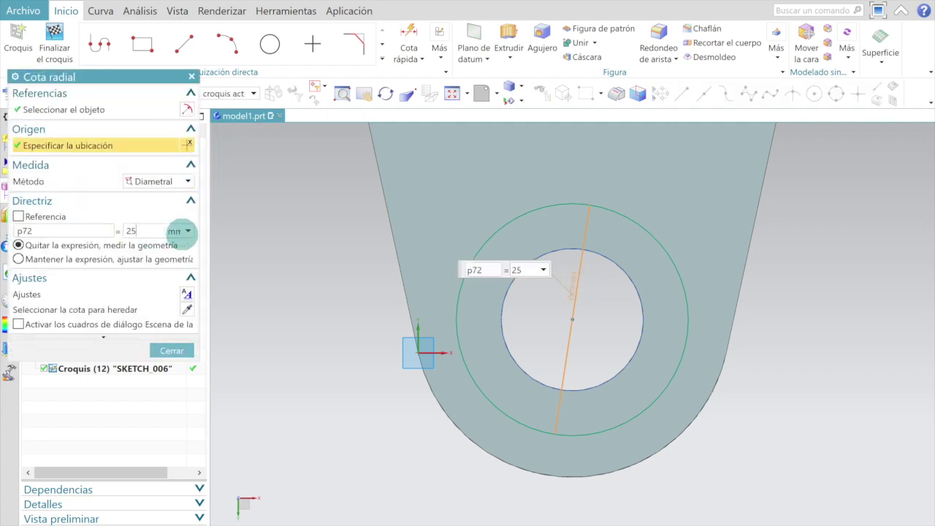
key("Return")
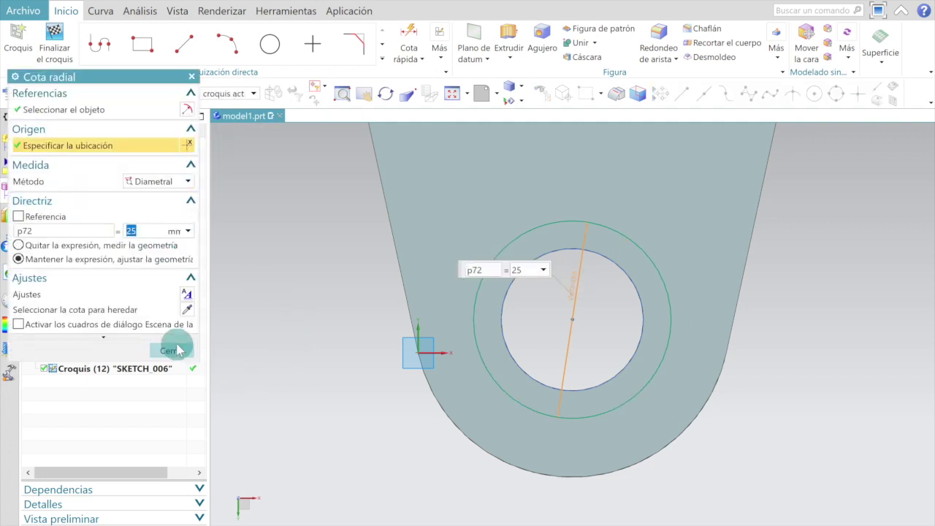
left_click(170, 350)
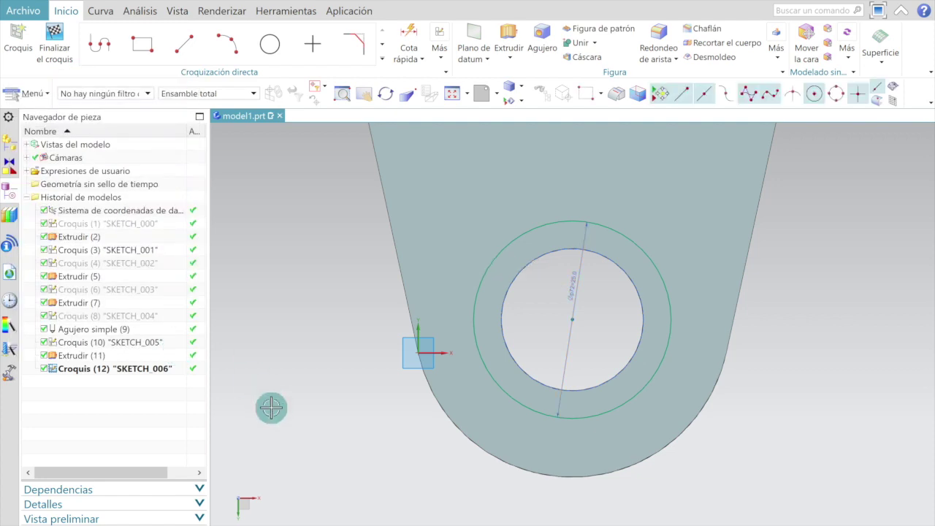
left_click(55, 35)
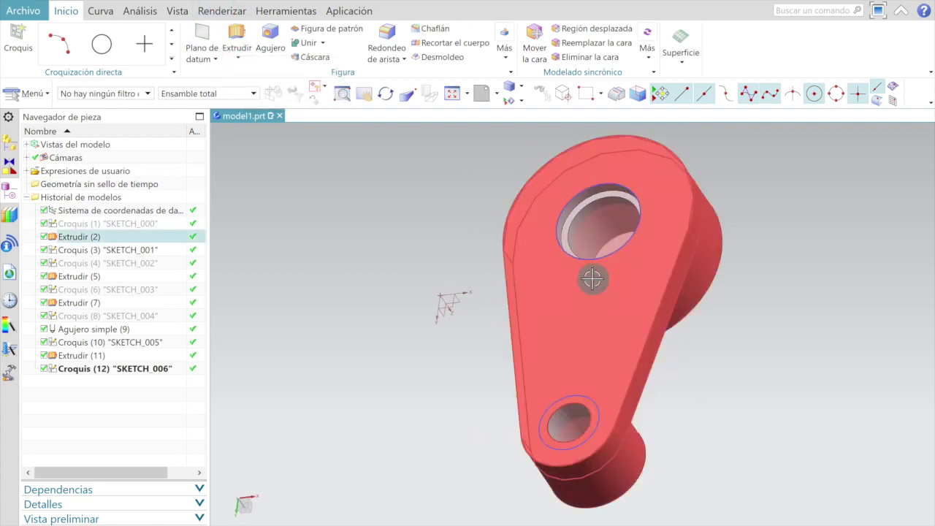
Step: Subtract-extrude the 25 mm circle 5 mm deep around the 18 mm hole
middle_click_drag(588, 276, 584, 276)
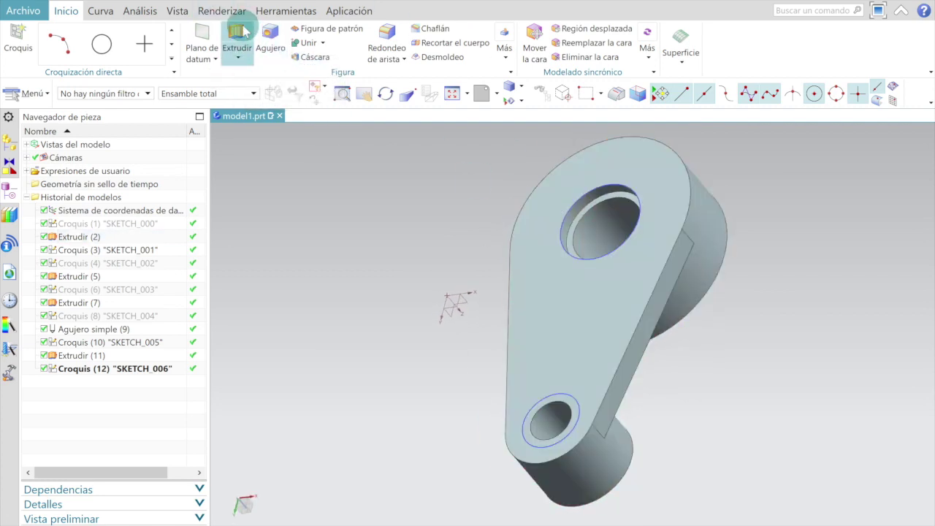
left_click(235, 35)
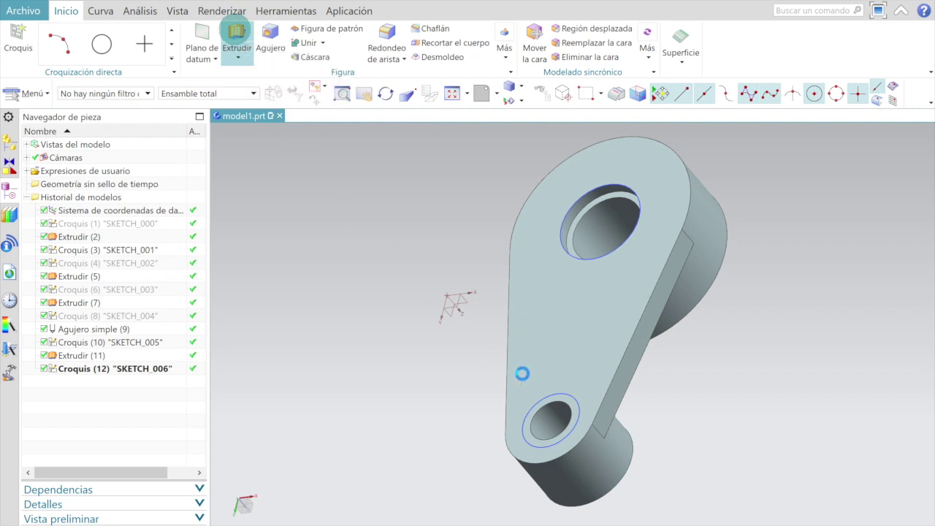
scroll(586, 417, "up", 3)
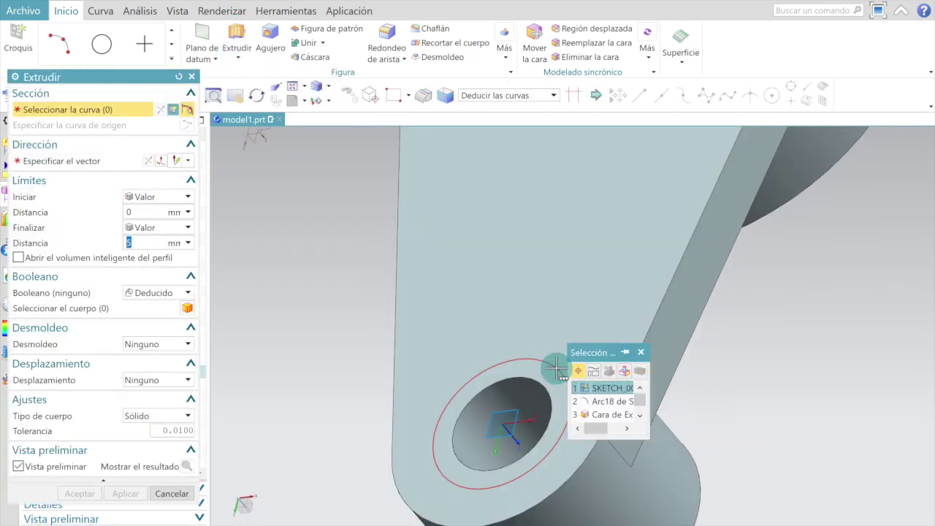
left_click(557, 369)
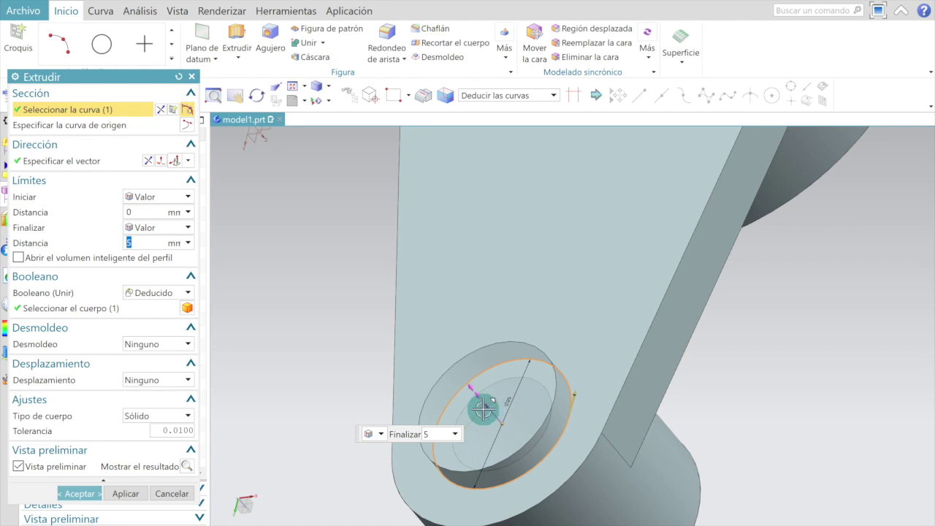
double_click(485, 402)
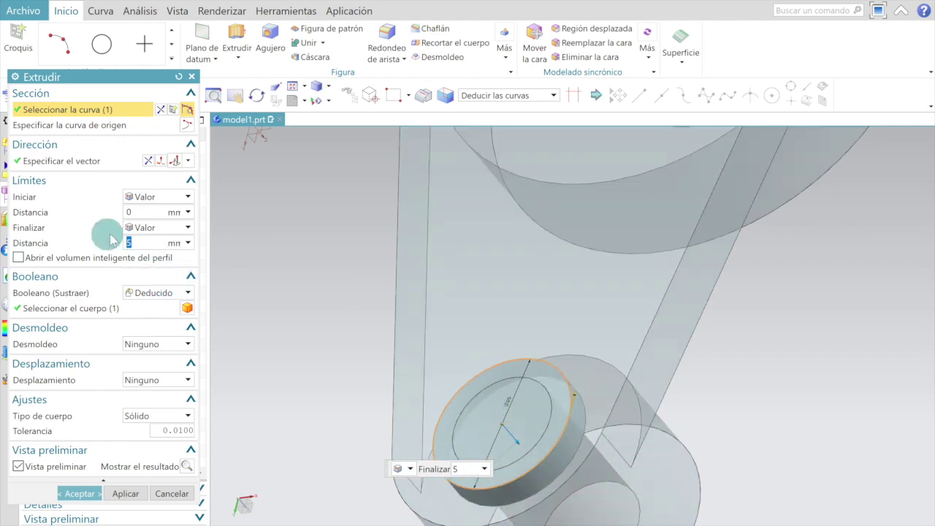
left_click(80, 493)
mouse_move(563, 371)
middle_mouse_down()
mouse_move(592, 367)
mouse_move(605, 314)
mouse_move(632, 335)
mouse_move(663, 344)
mouse_move(605, 334)
mouse_move(428, 511)
mouse_move(417, 380)
mouse_move(404, 371)
mouse_move(468, 399)
mouse_move(392, 365)
mouse_move(384, 401)
mouse_move(379, 361)
middle_mouse_up()
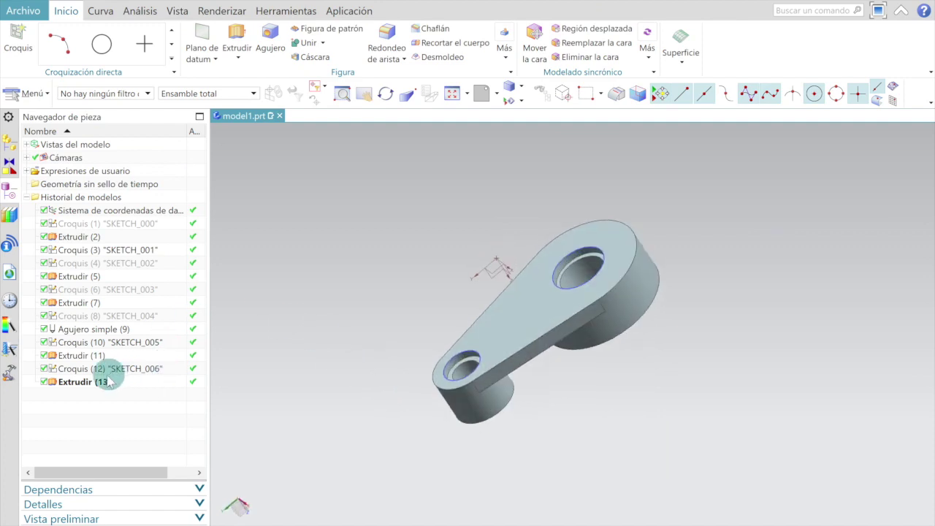
Step: Hide SKETCH_006 (Croquis 12) and SKETCH_005 (Croquis 10), leaving only the counterbored solid visible
mouse_move(457, 315)
middle_mouse_down()
mouse_move(506, 317)
mouse_move(514, 328)
mouse_move(321, 336)
middle_mouse_up()
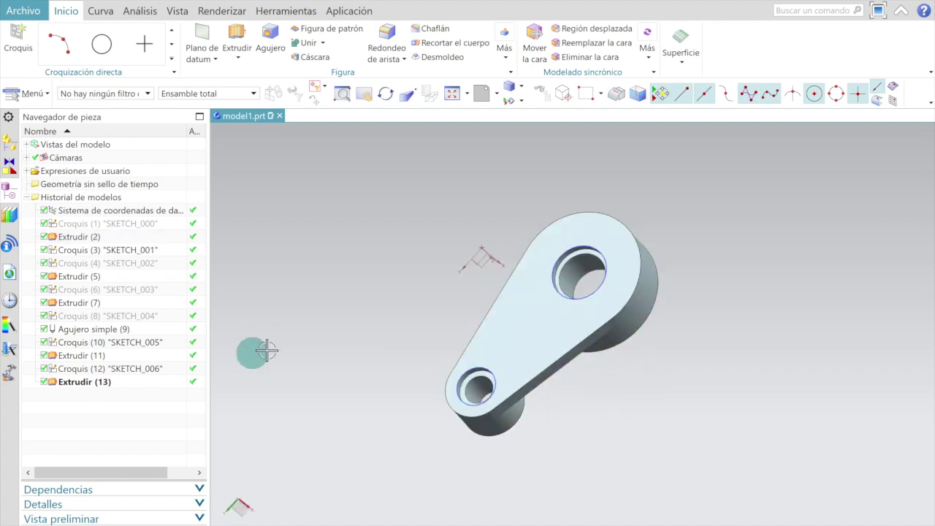
left_click(90, 369)
right_click(90, 371)
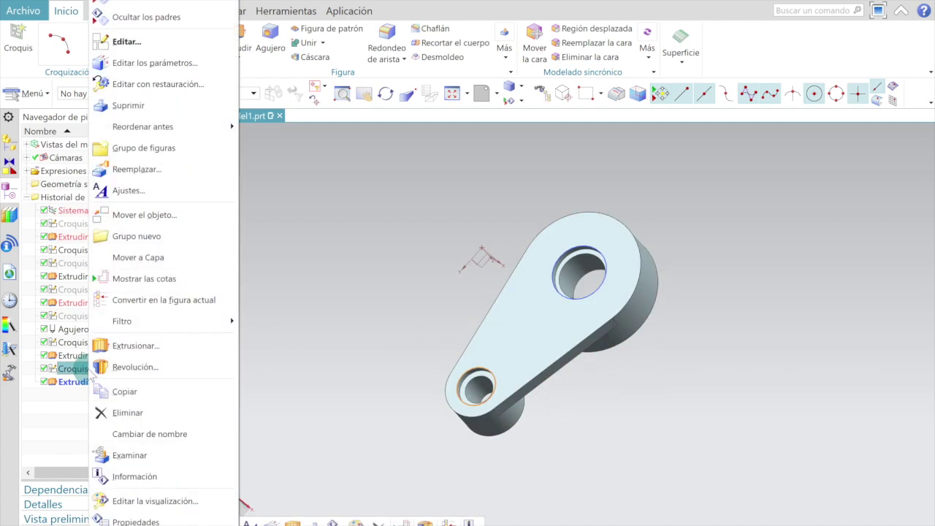
left_click(128, 17)
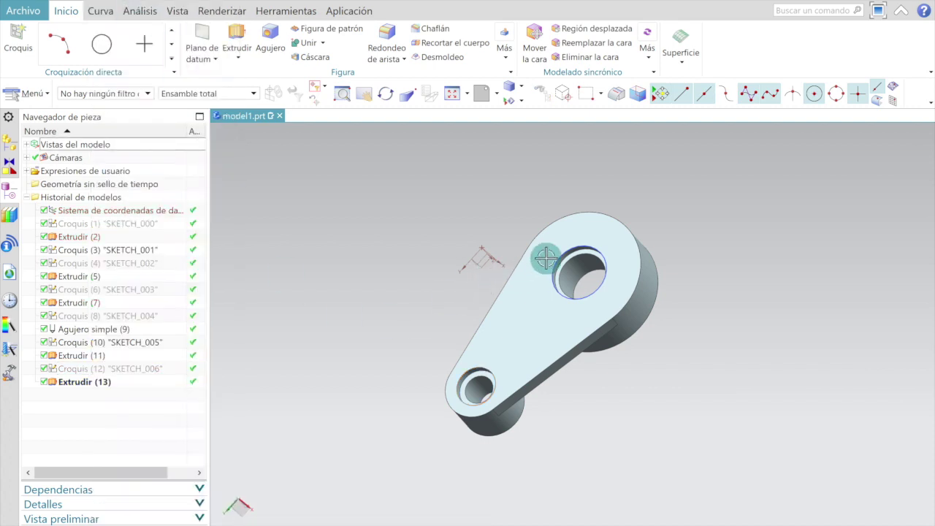
left_click(90, 346)
right_click(89, 349)
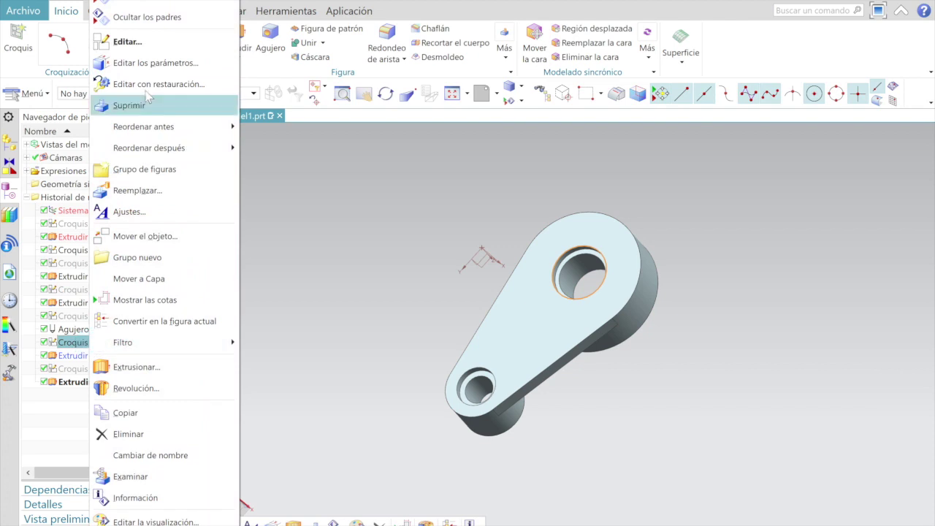
left_click(130, 17)
mouse_move(303, 194)
middle_mouse_down()
mouse_move(566, 357)
mouse_move(513, 326)
mouse_move(427, 189)
mouse_move(499, 198)
mouse_move(600, 277)
mouse_move(495, 240)
mouse_move(446, 202)
mouse_move(501, 197)
mouse_move(513, 209)
mouse_move(471, 230)
mouse_move(534, 209)
mouse_move(494, 171)
mouse_move(480, 505)
mouse_move(374, 385)
middle_mouse_up()
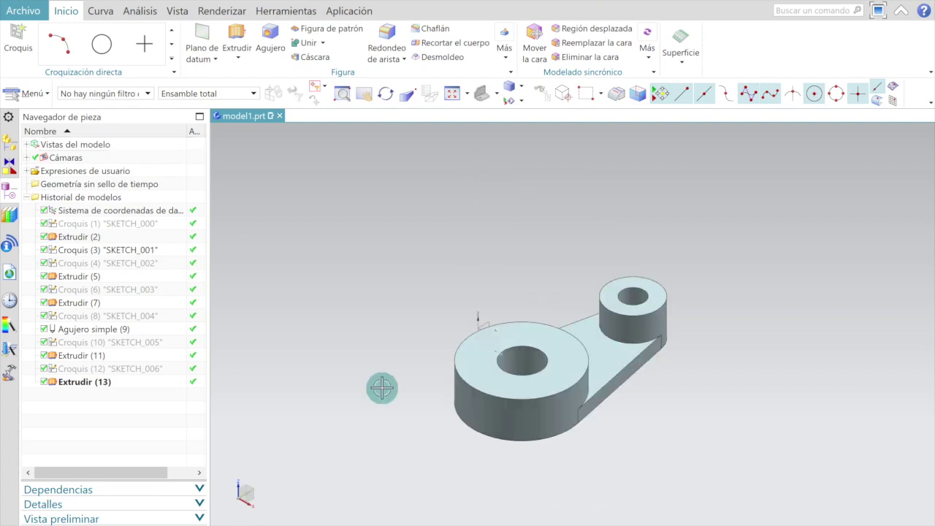